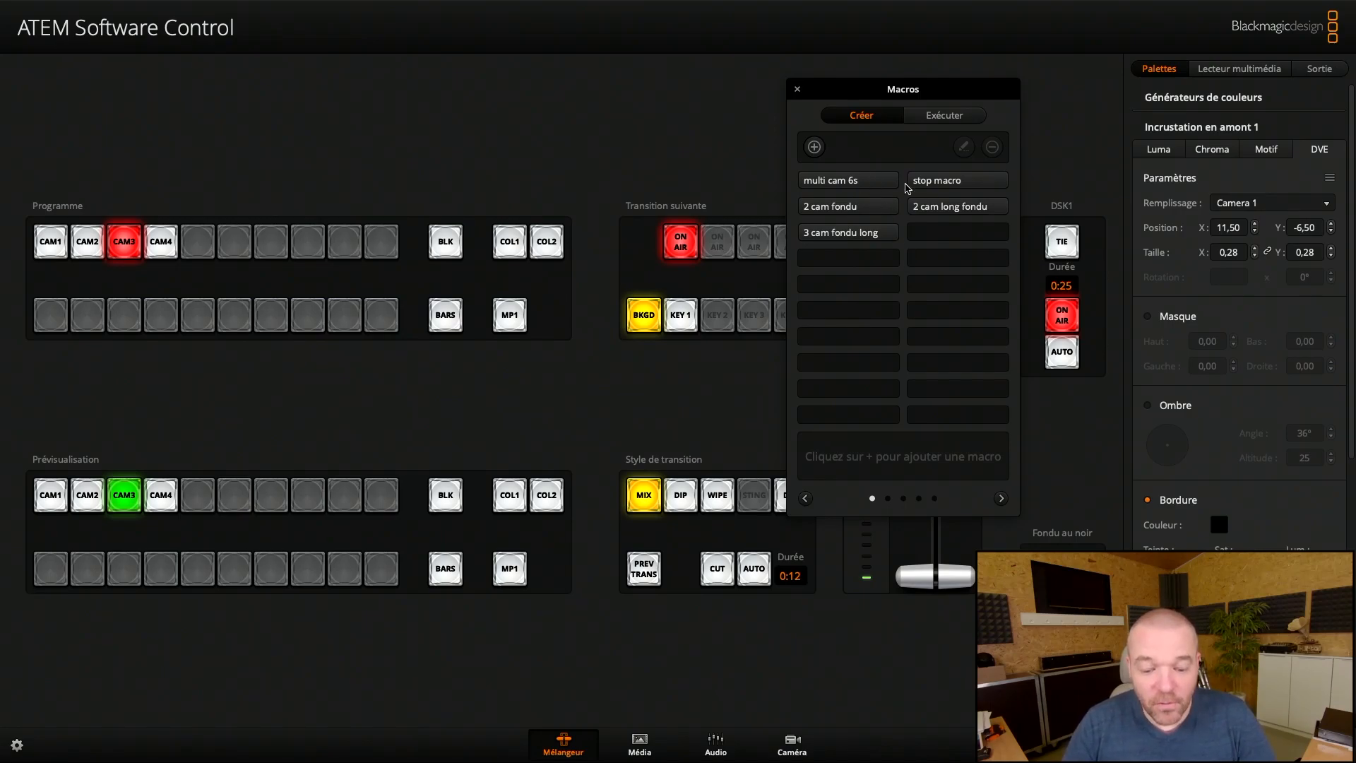
{"action": "left_click", "coordinate": [876, 185]}
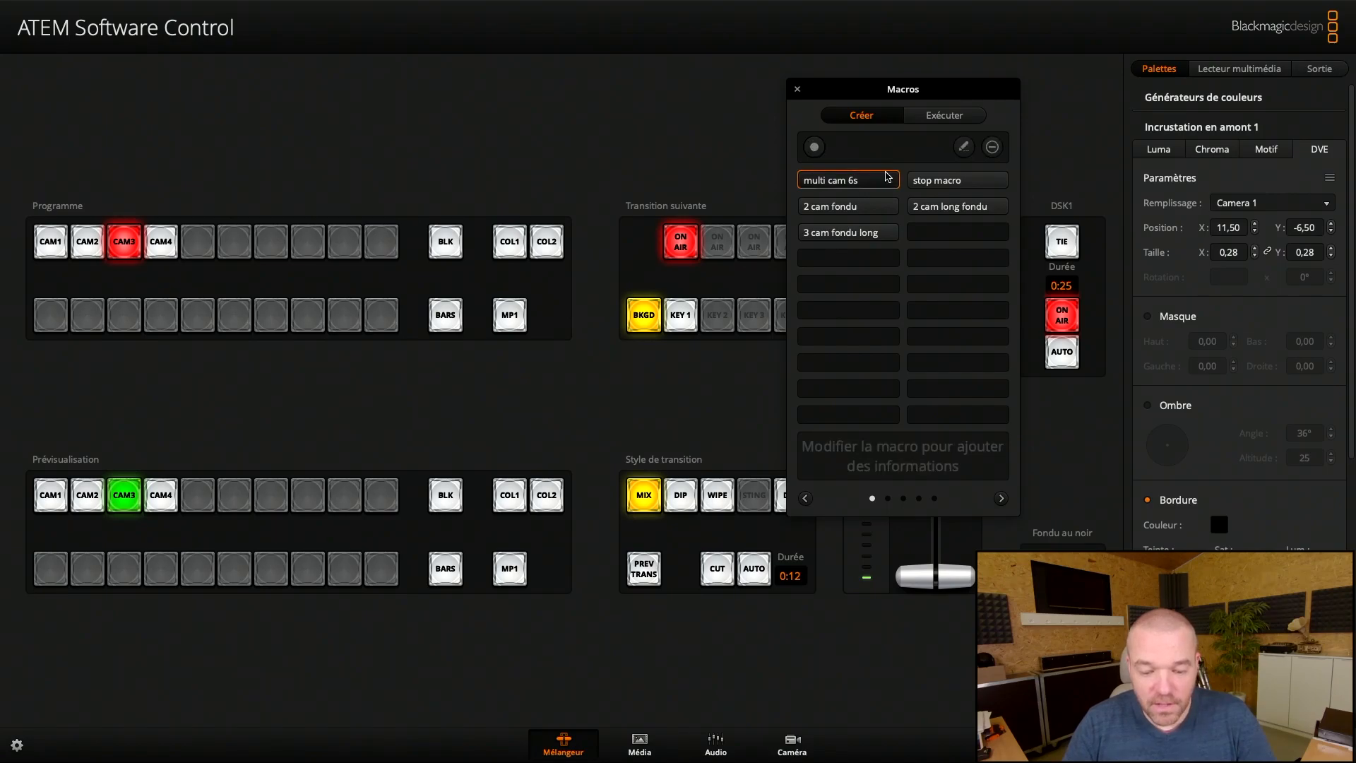
{"action": "left_click", "coordinate": [964, 146]}
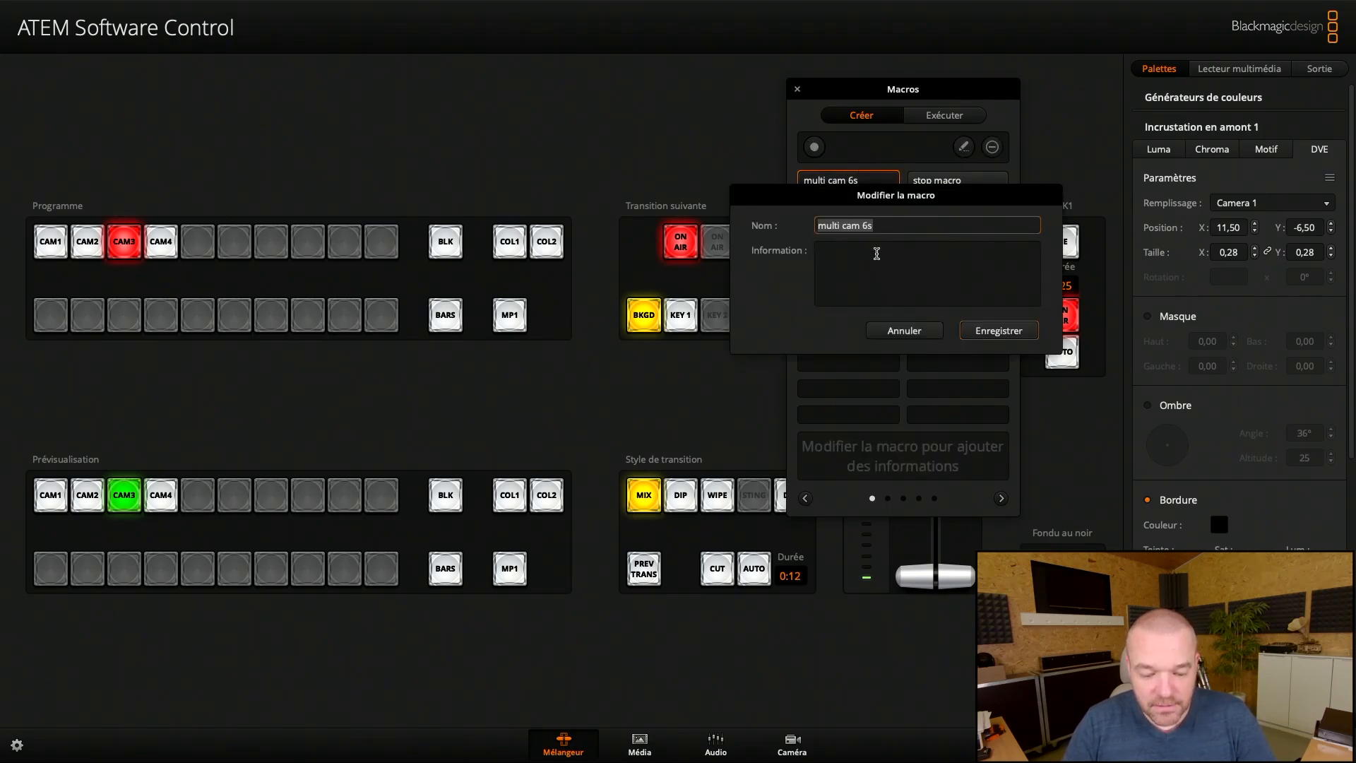
{"action": "left_click", "coordinate": [926, 331]}
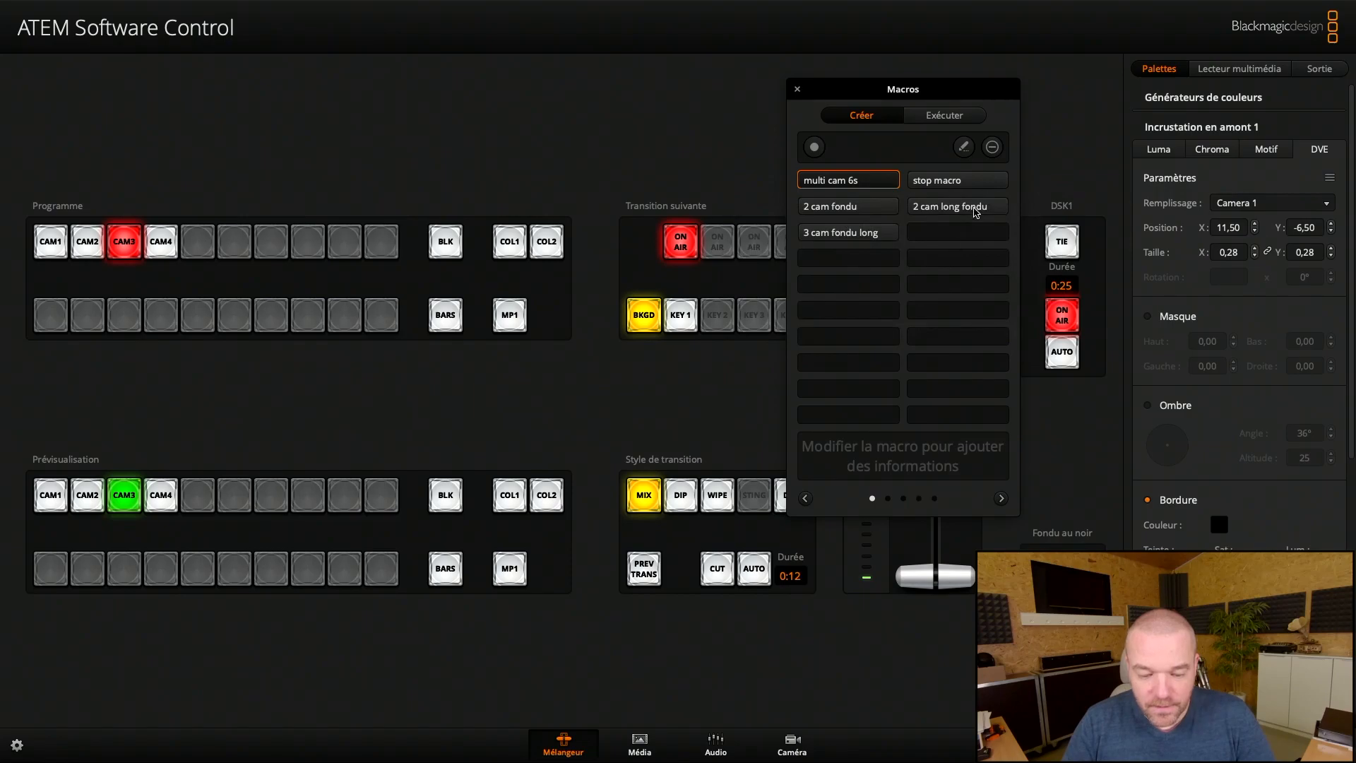
{"action": "left_click", "coordinate": [994, 148]}
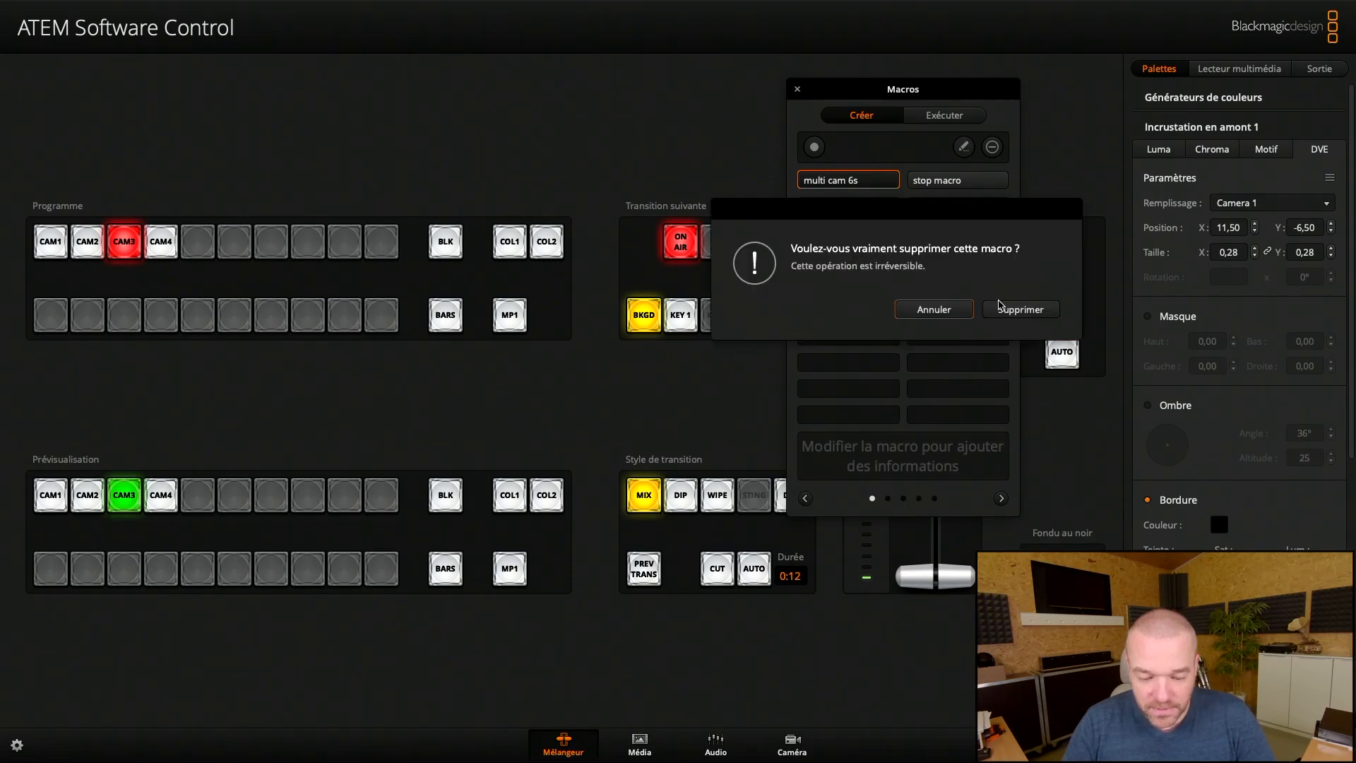
{"action": "left_click", "coordinate": [932, 310]}
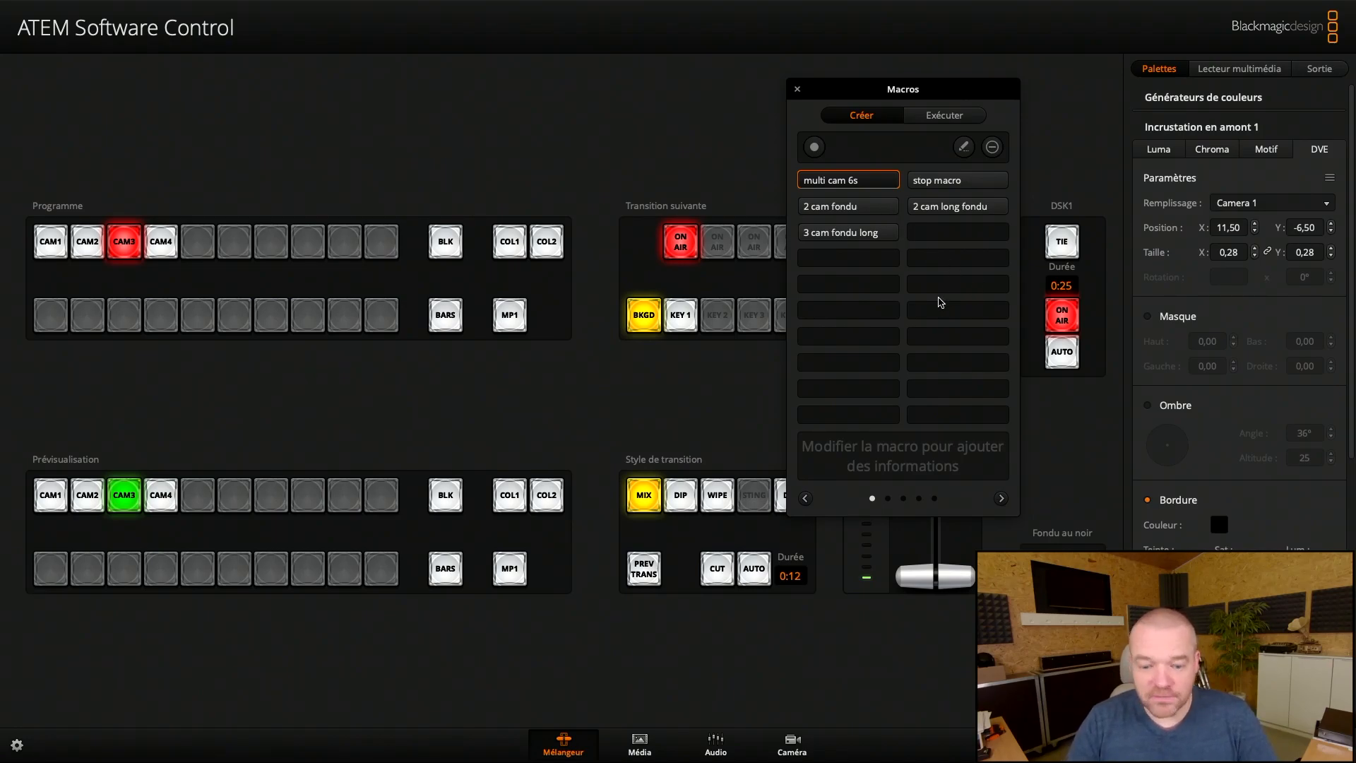
- Move the Macros window aside and start saving the switcher settings as "test macro" in the atem préréglage folder
{"action": "left_click_drag", "start_coordinate": [947, 87], "coordinate": [1016, 53]}
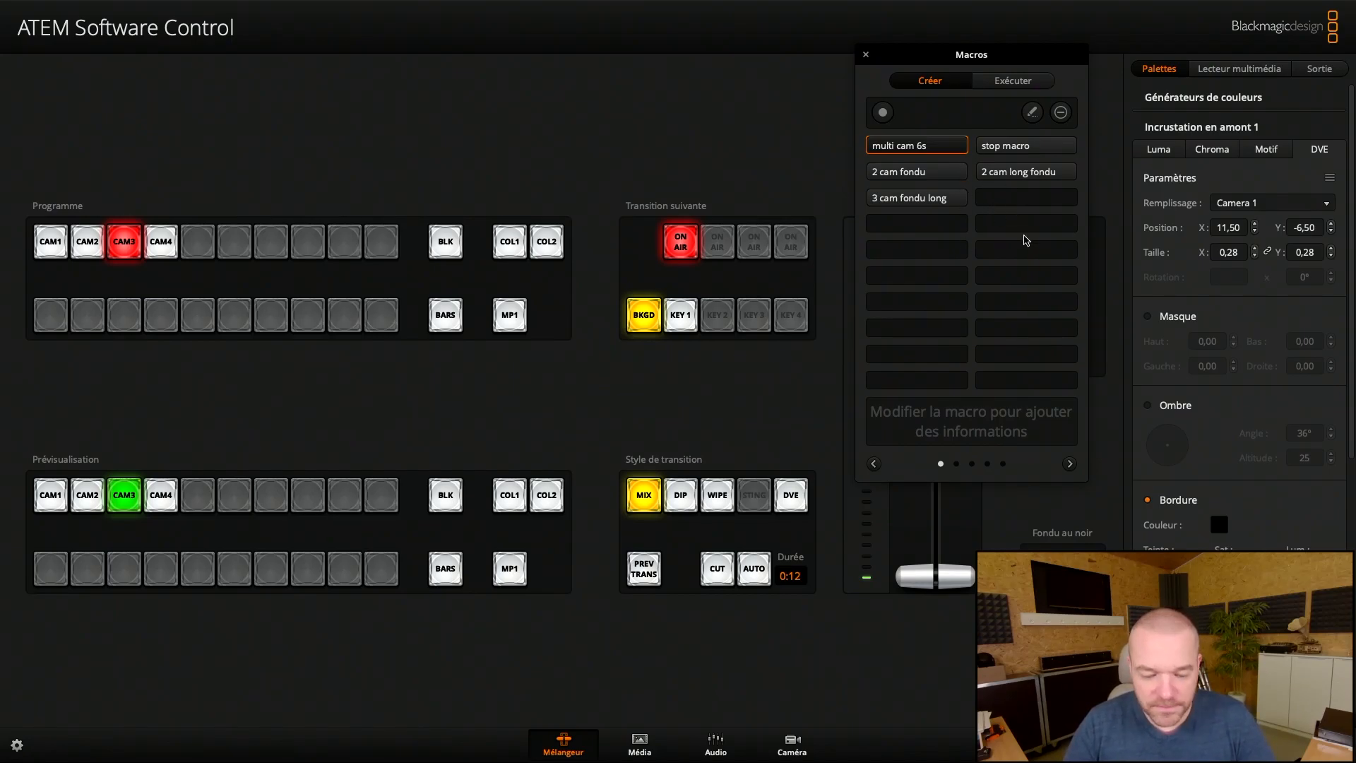
{"action": "mouse_move", "coordinate": [531, 3]}
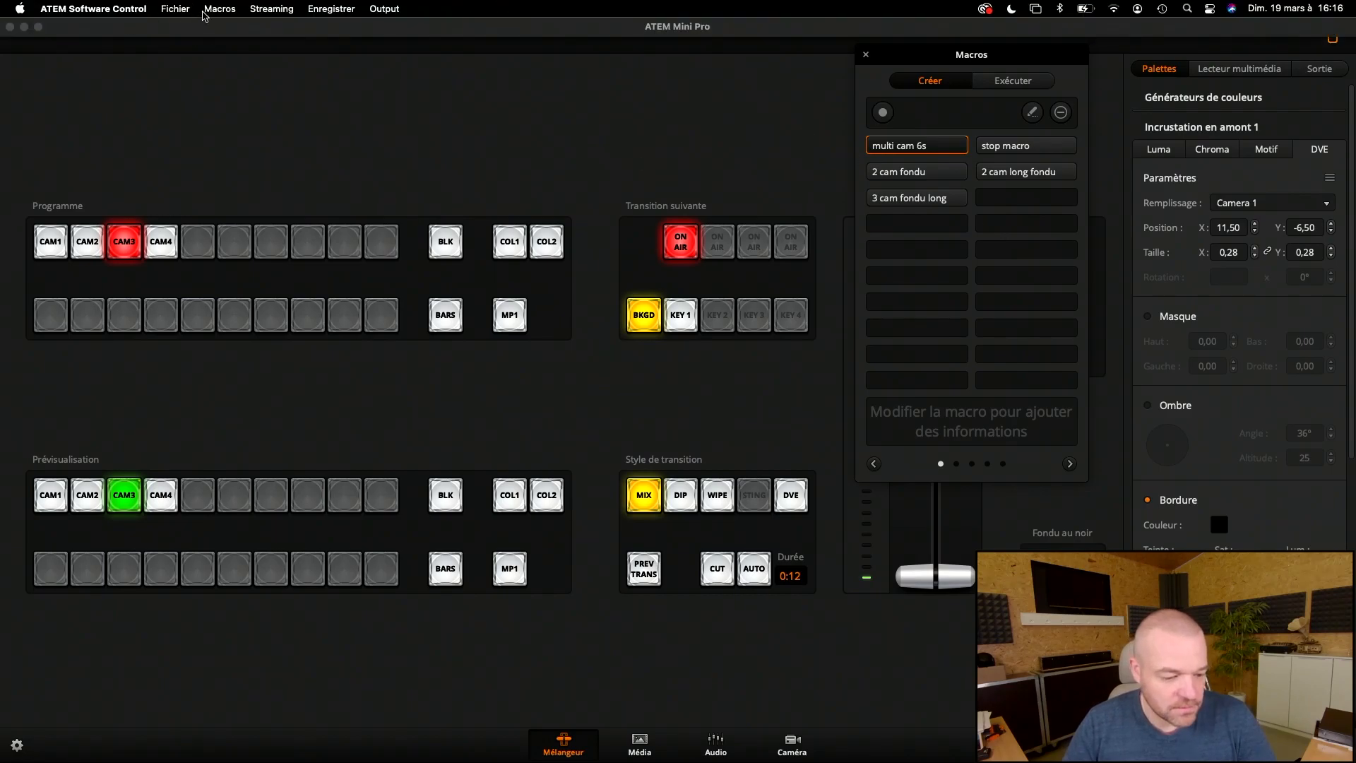
{"action": "left_click", "coordinate": [178, 9]}
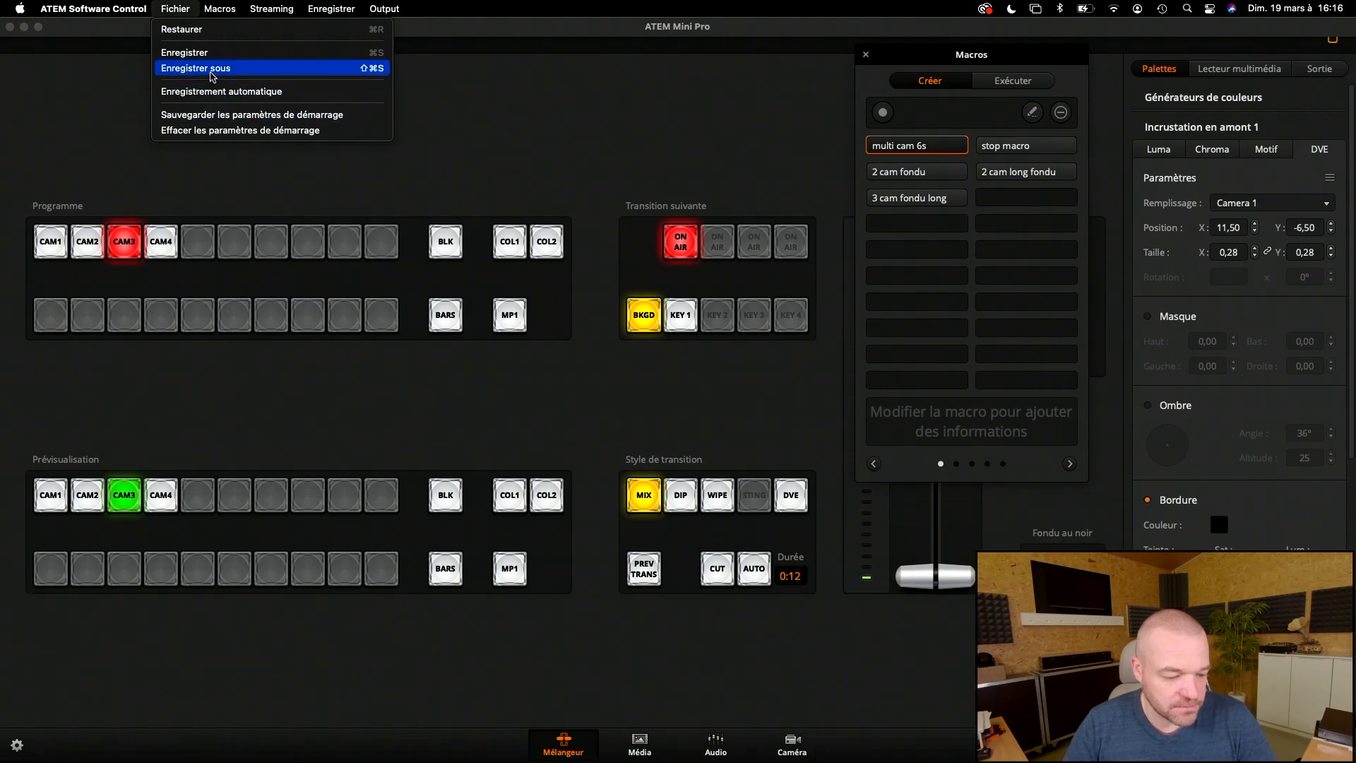
{"action": "left_click", "coordinate": [714, 394]}
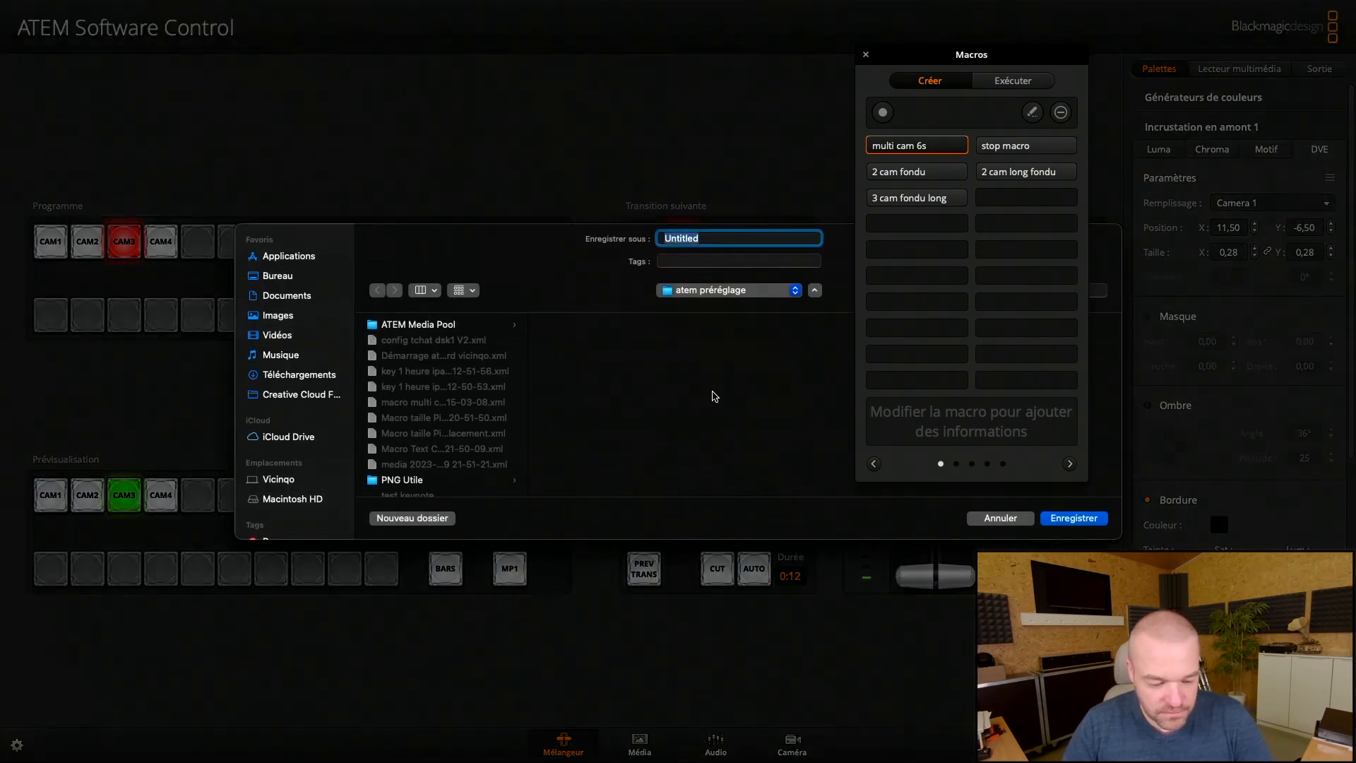
{"action": "type", "text": "t"}
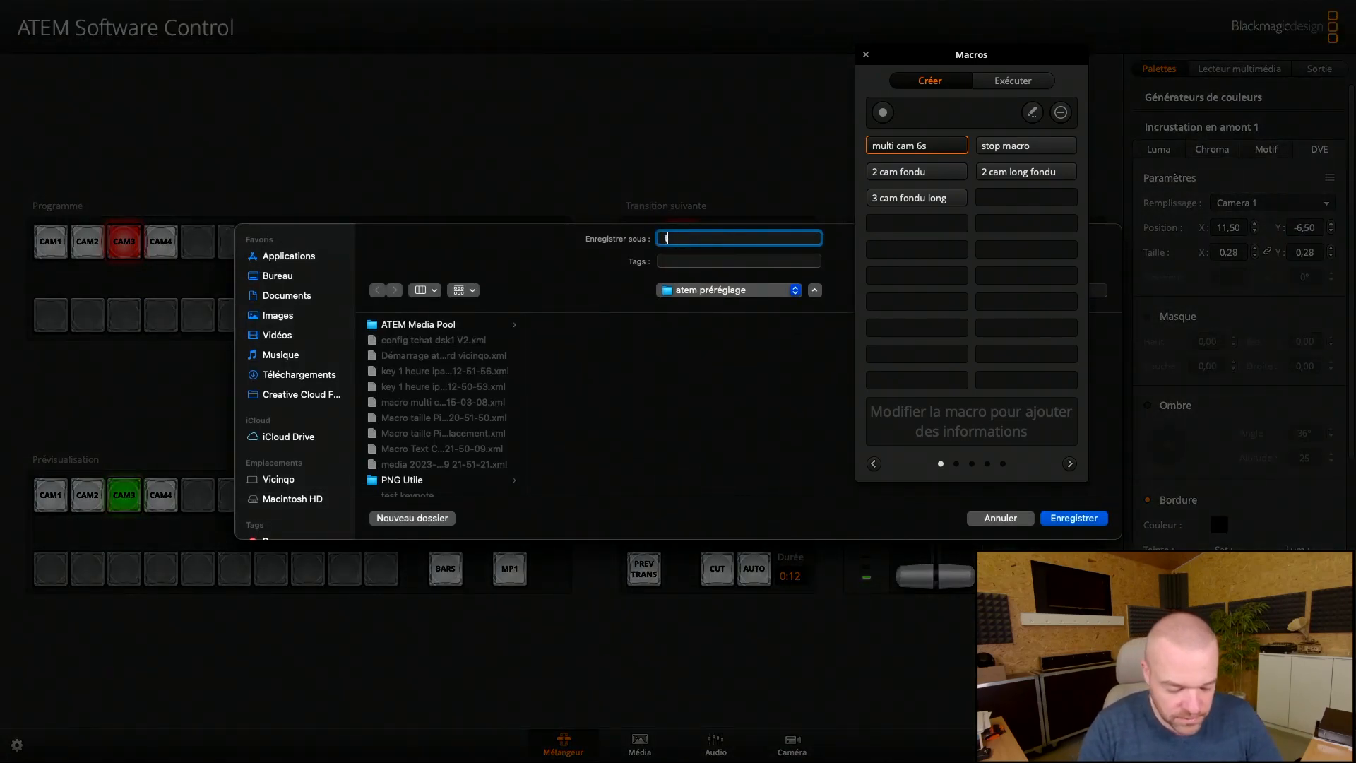
{"action": "type", "text": "est macro"}
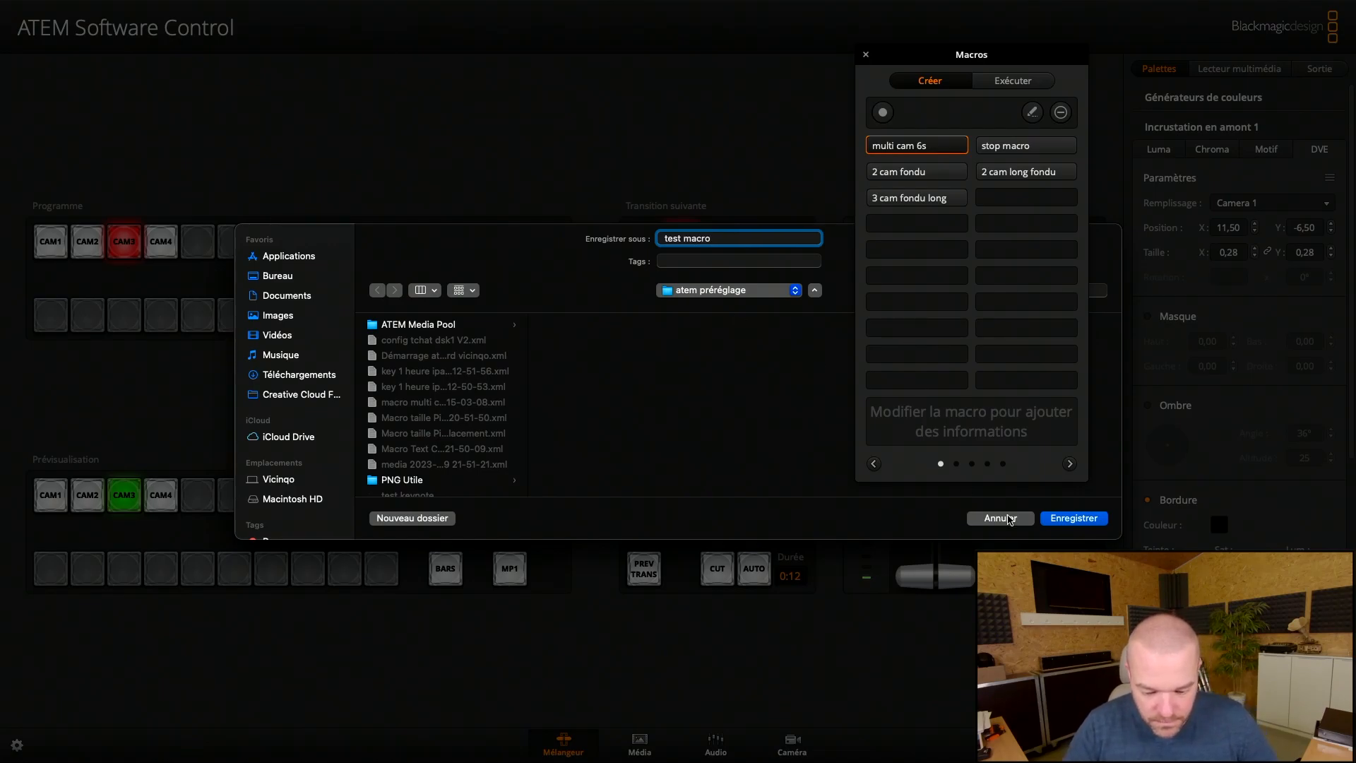
{"action": "left_click", "coordinate": [1076, 519]}
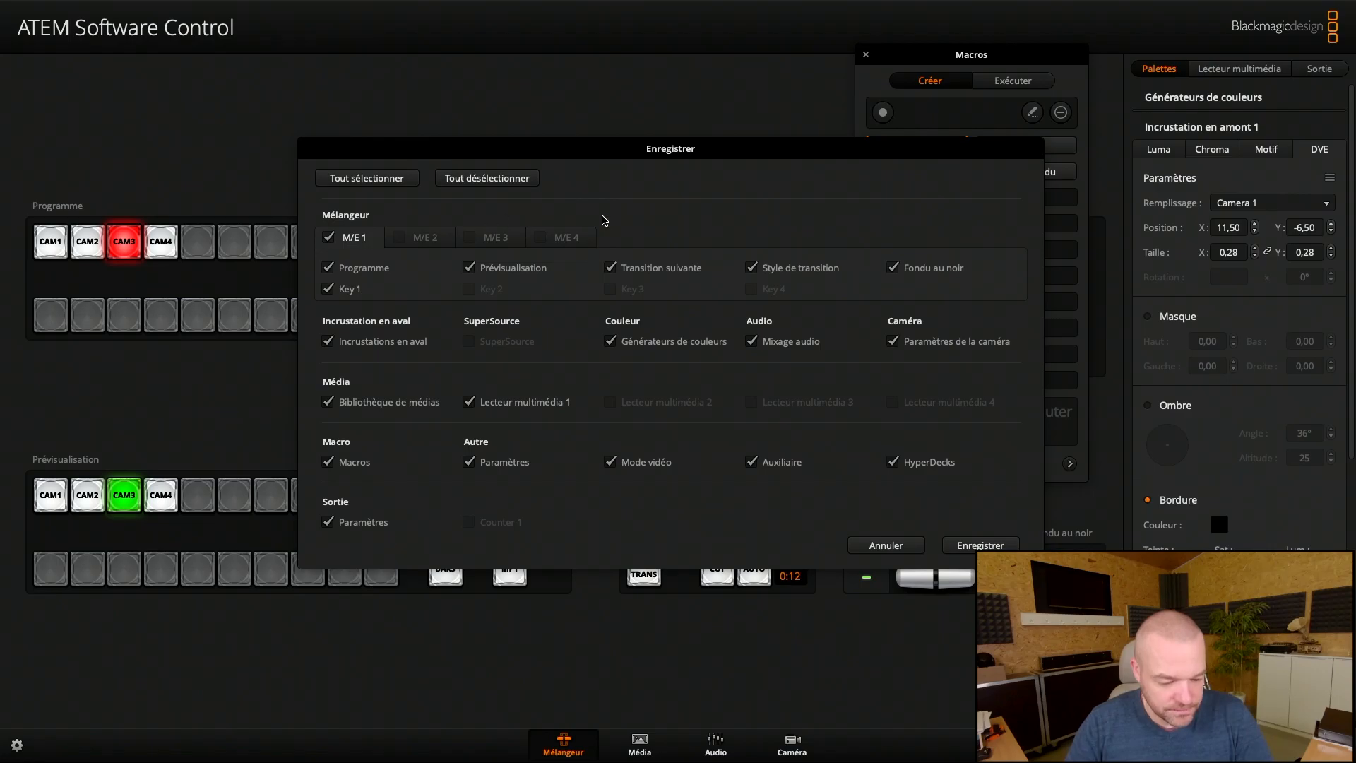
- Limit the saved content to Macros only and complete the save
{"action": "left_click", "coordinate": [501, 178]}
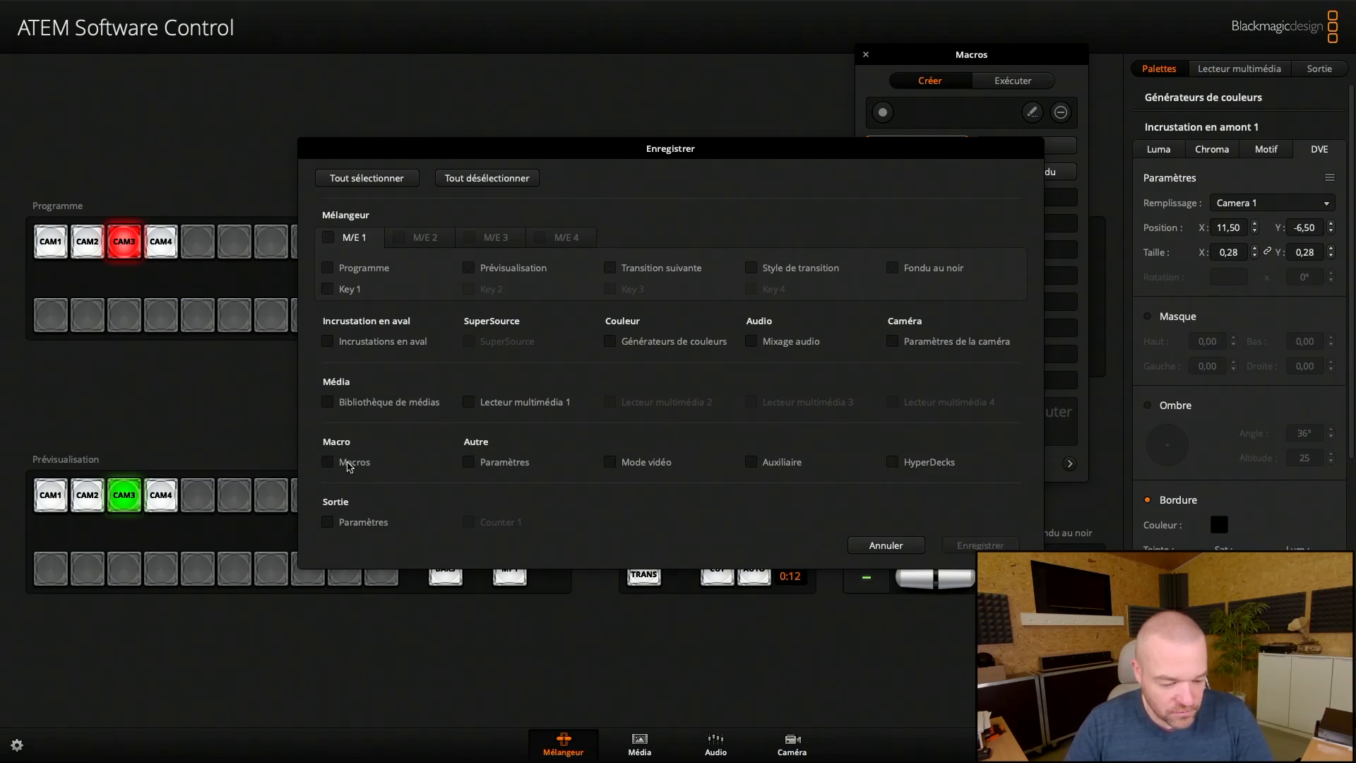
{"action": "left_click", "coordinate": [330, 463]}
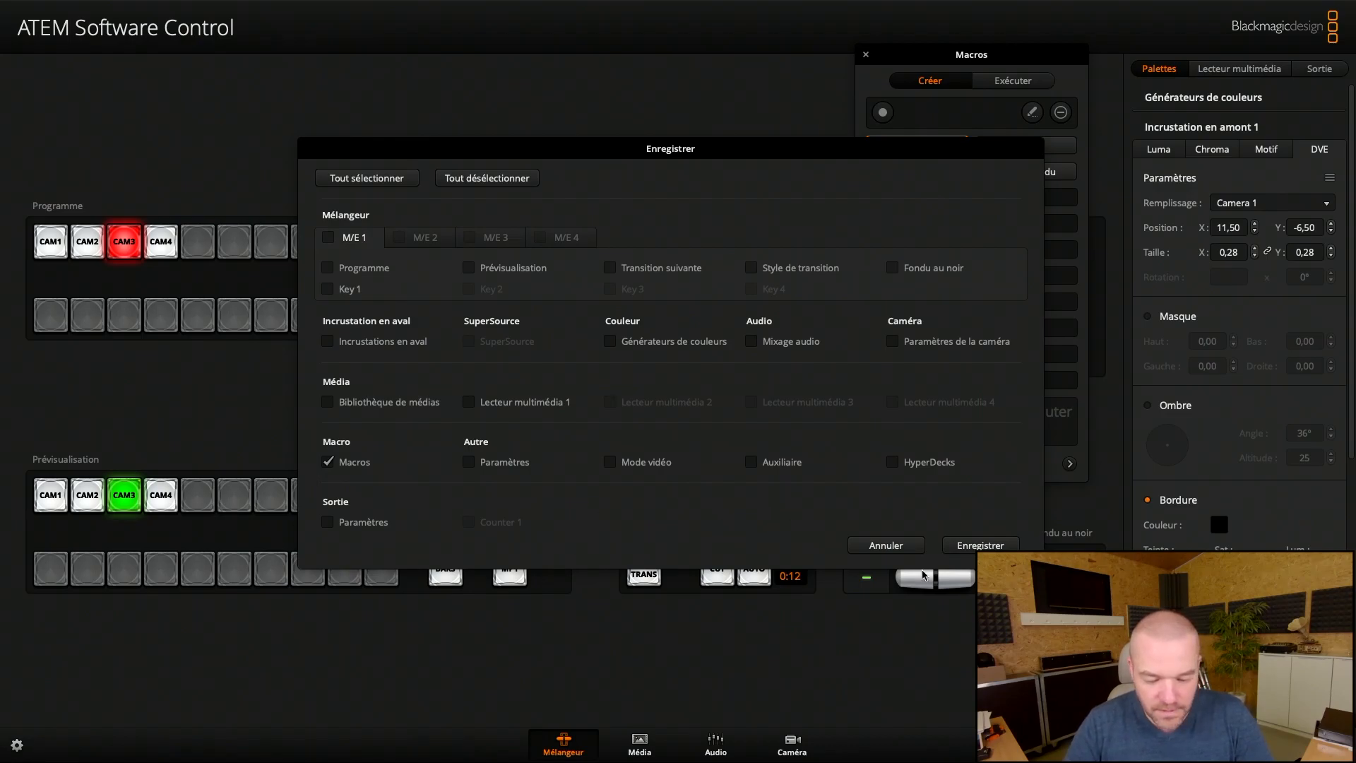
{"action": "left_click", "coordinate": [979, 547]}
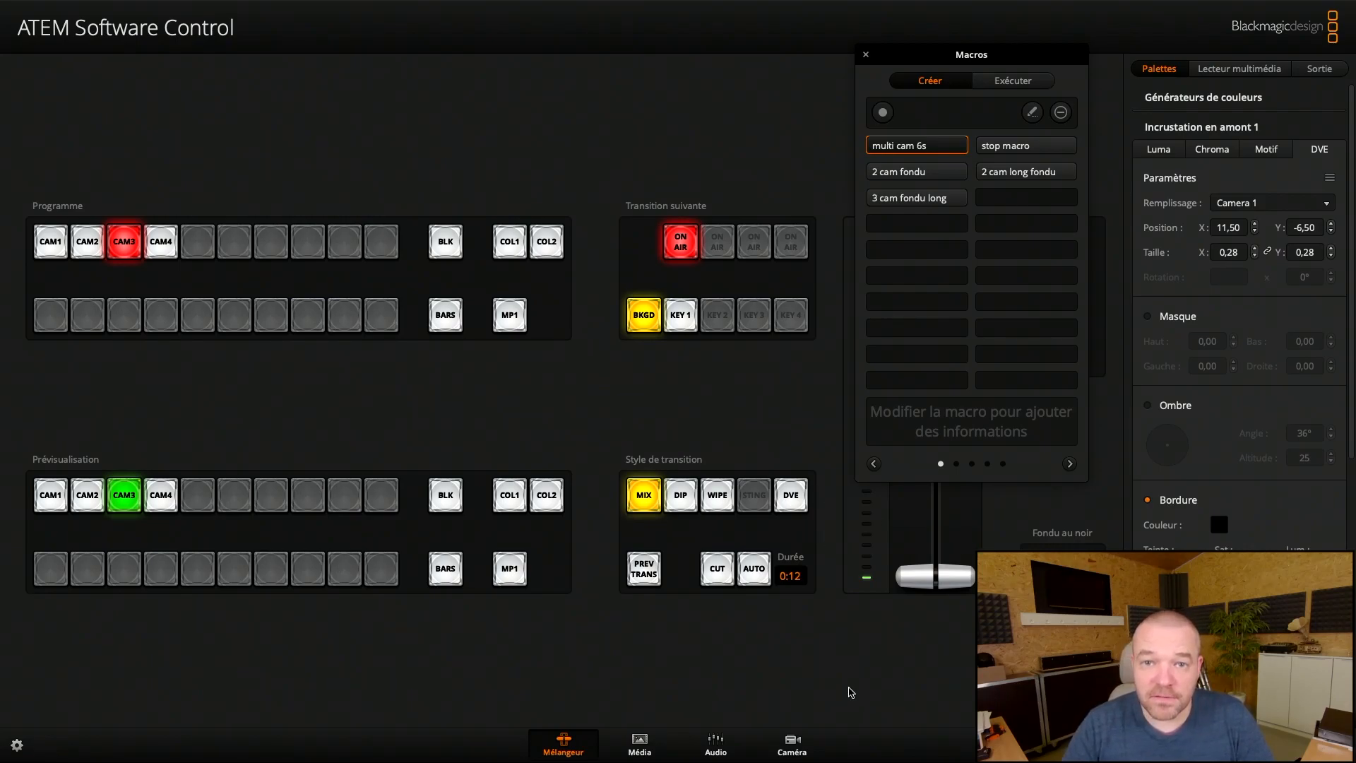
{"action": "key", "text": "super+Tab"}
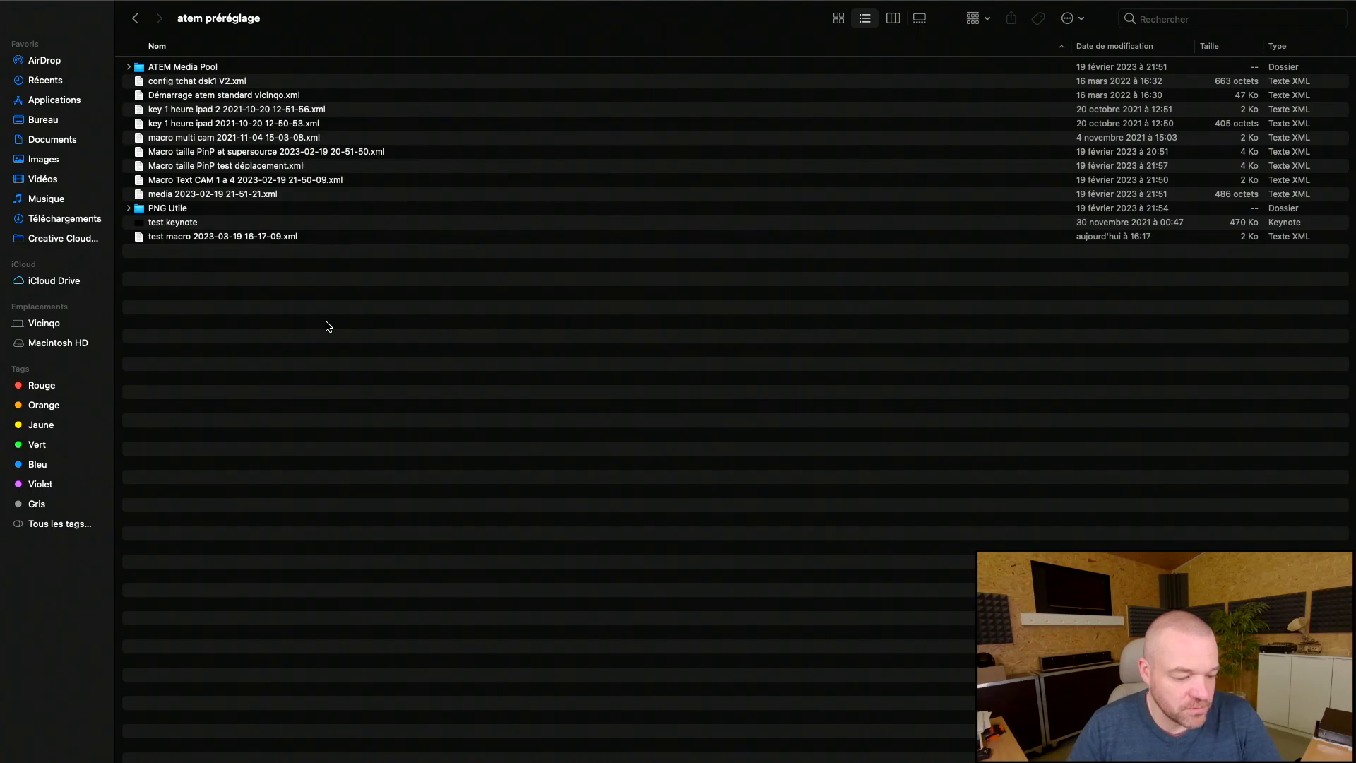
{"action": "left_click", "coordinate": [199, 238]}
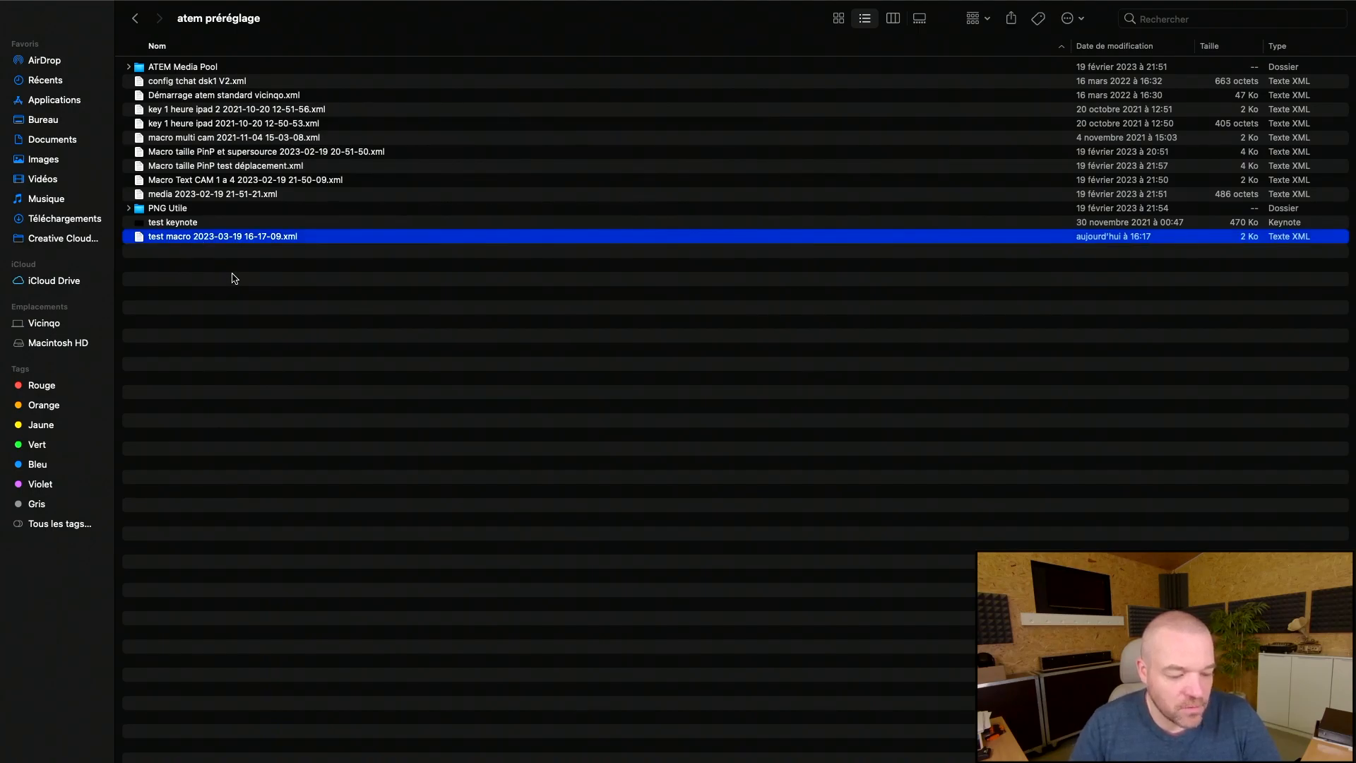
{"action": "key", "text": "space"}
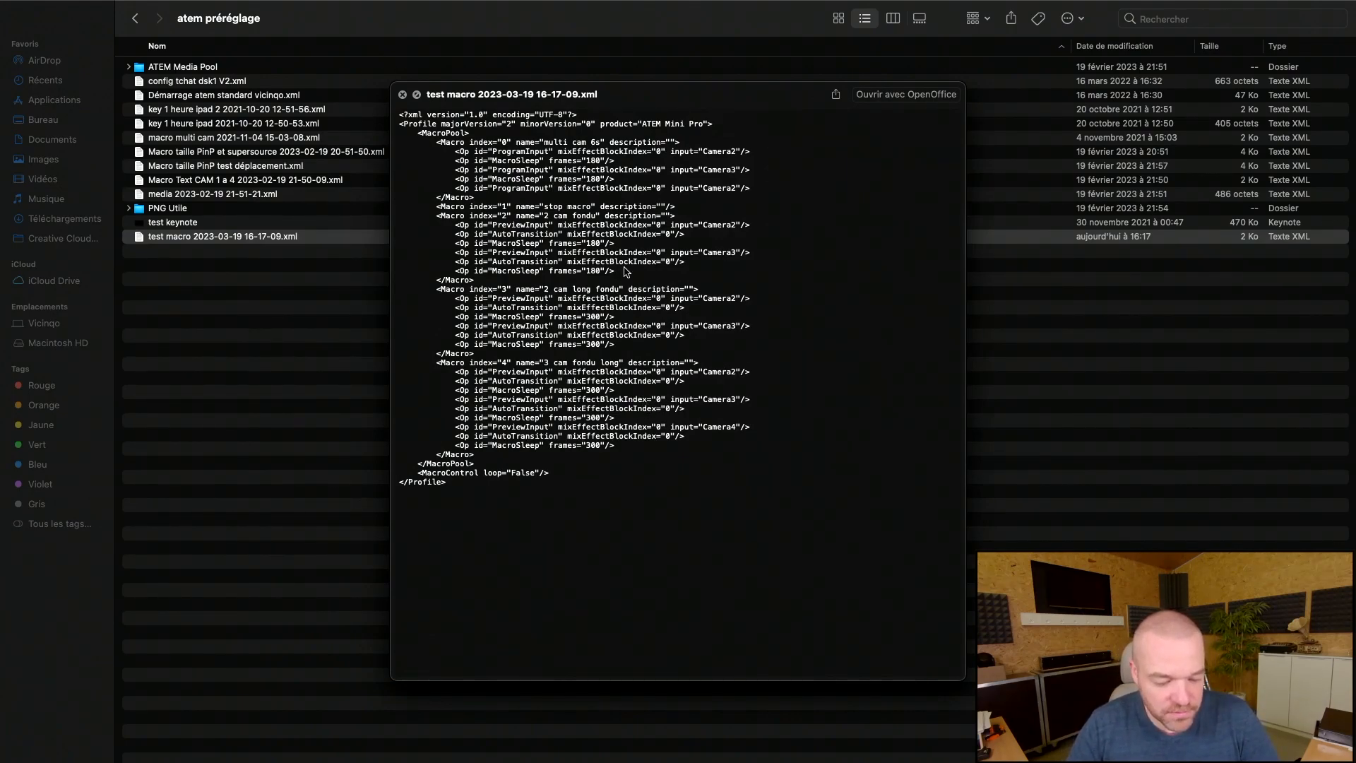
{"action": "key", "text": "space"}
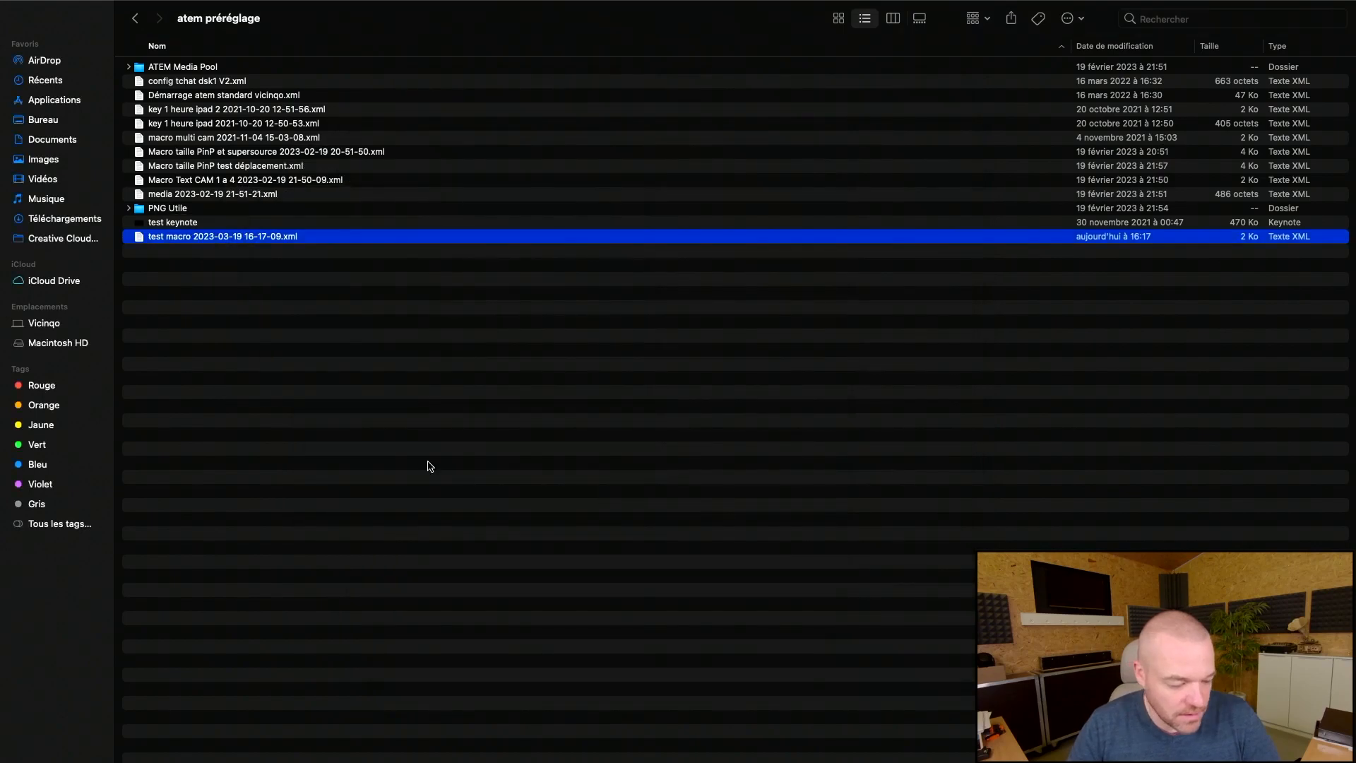
{"action": "right_click", "coordinate": [230, 243]}
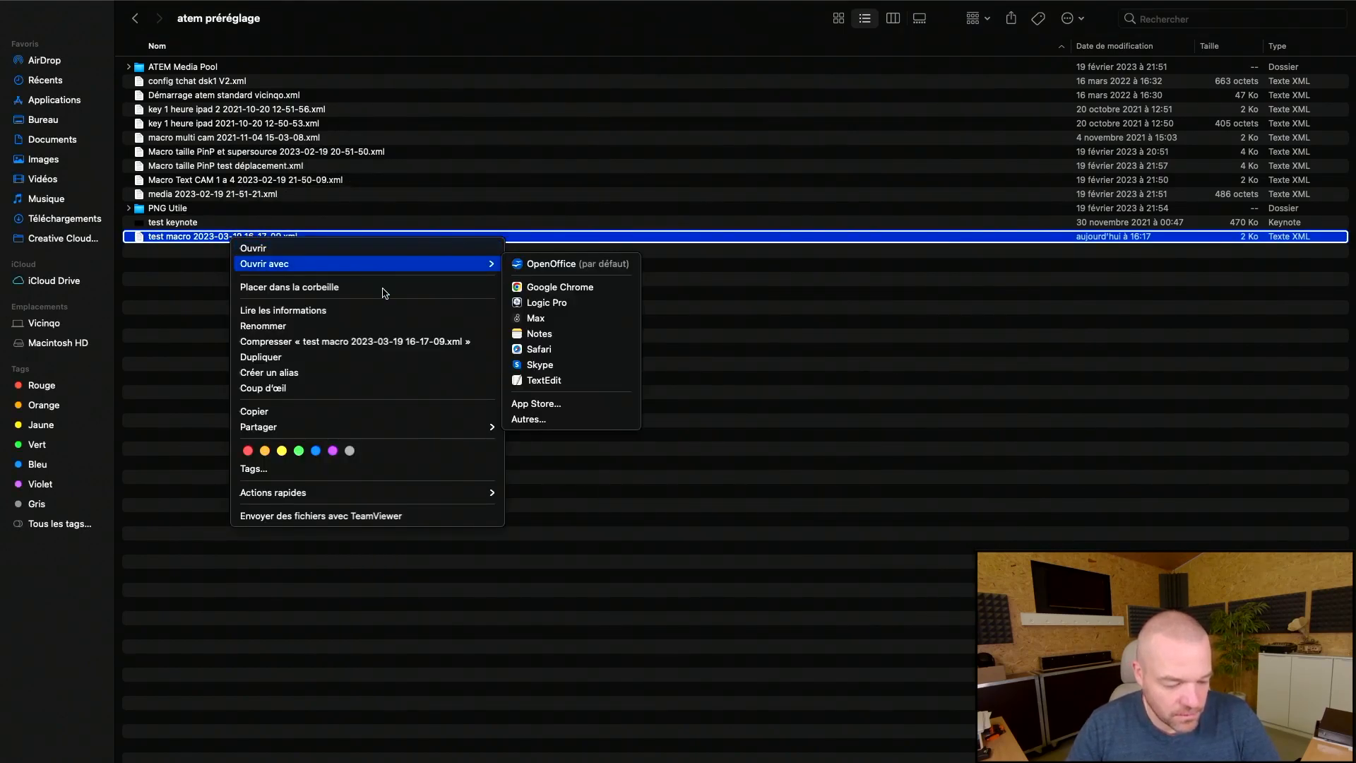
{"action": "mouse_move", "coordinate": [479, 272]}
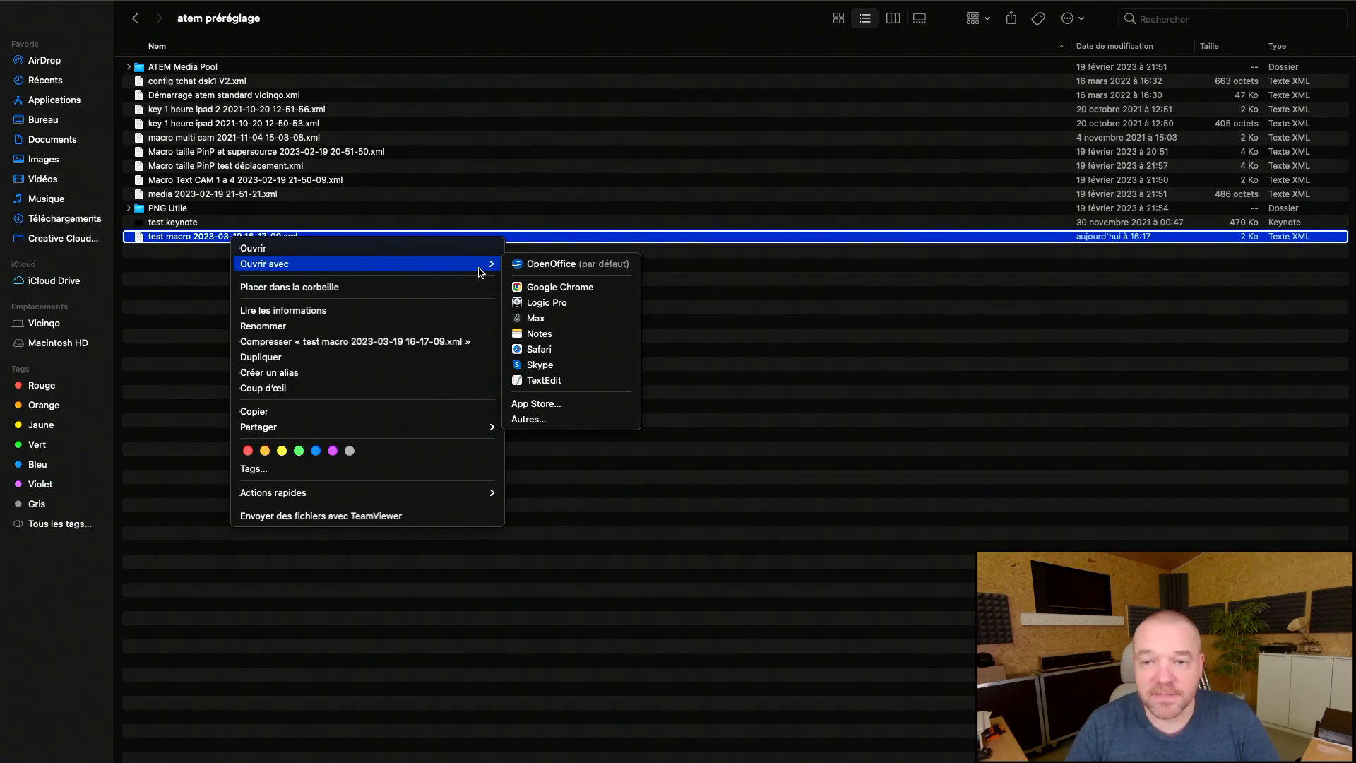
{"action": "left_click", "coordinate": [572, 386]}
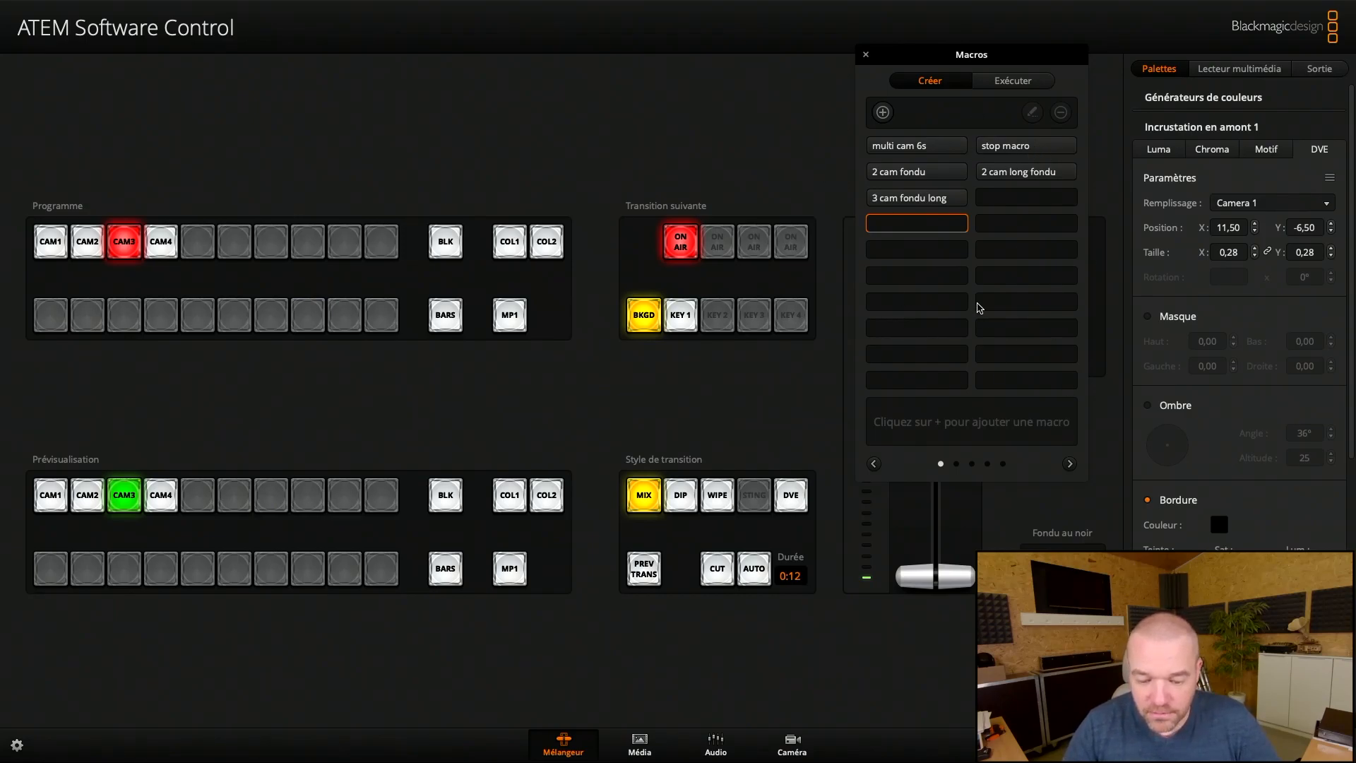
- Look through the further pages of macro slots in ATEM Software Control to examine how the slots are laid out
{"action": "left_click", "coordinate": [1069, 463]}
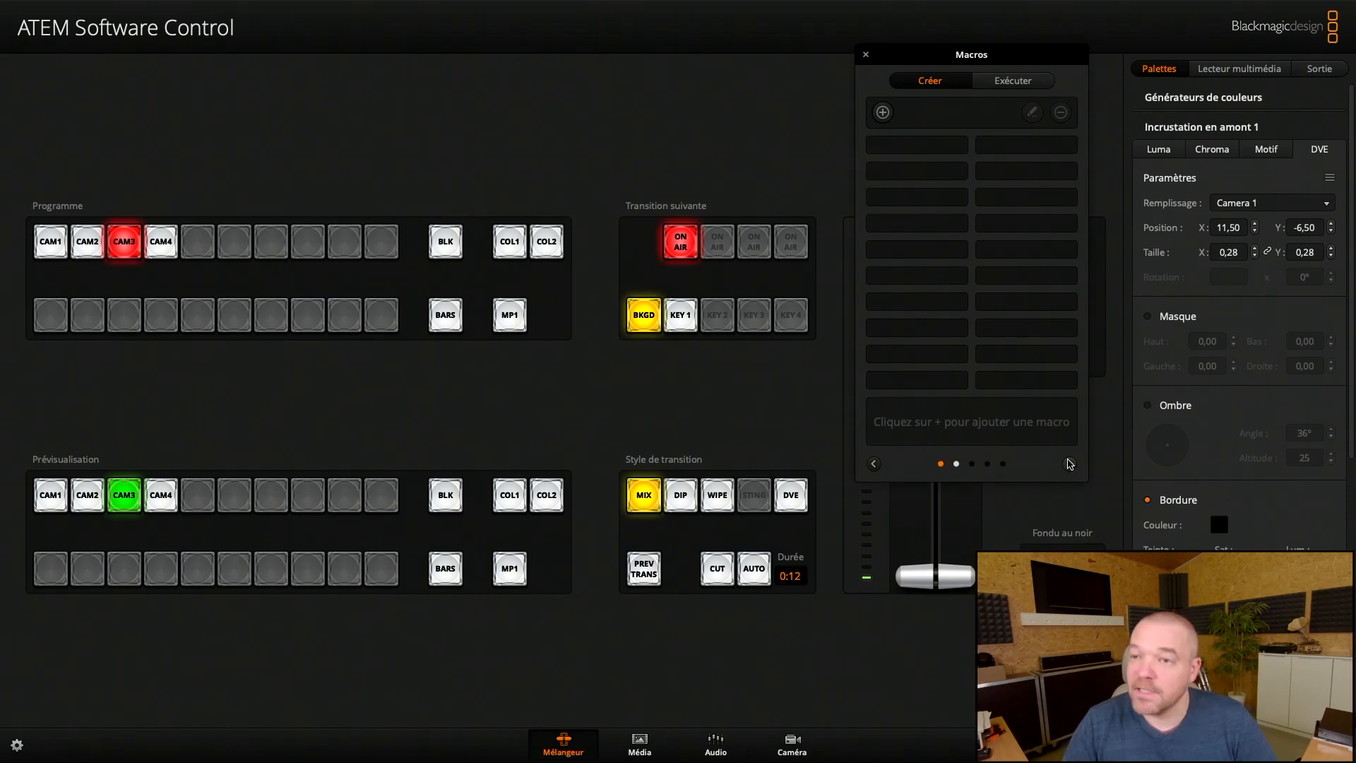
{"action": "left_click", "coordinate": [1069, 463]}
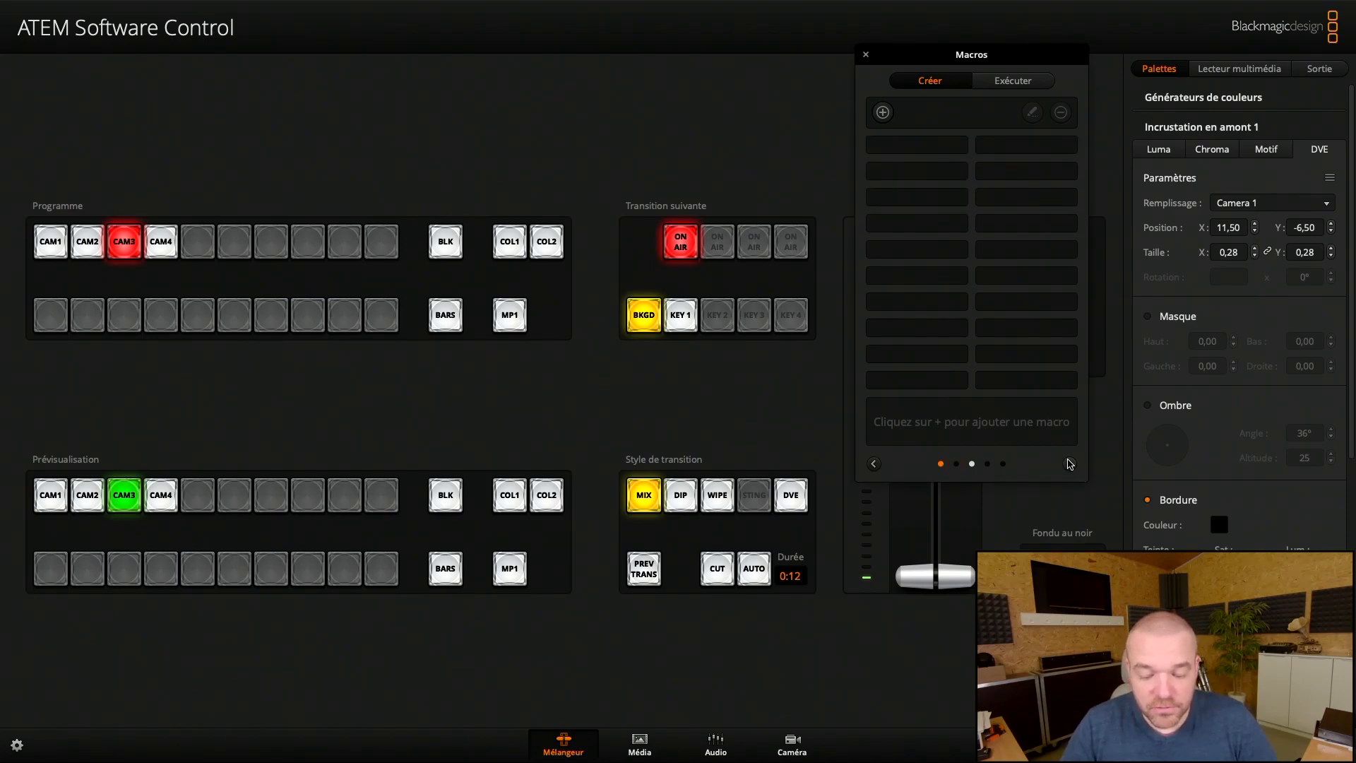
{"action": "left_click", "coordinate": [873, 464]}
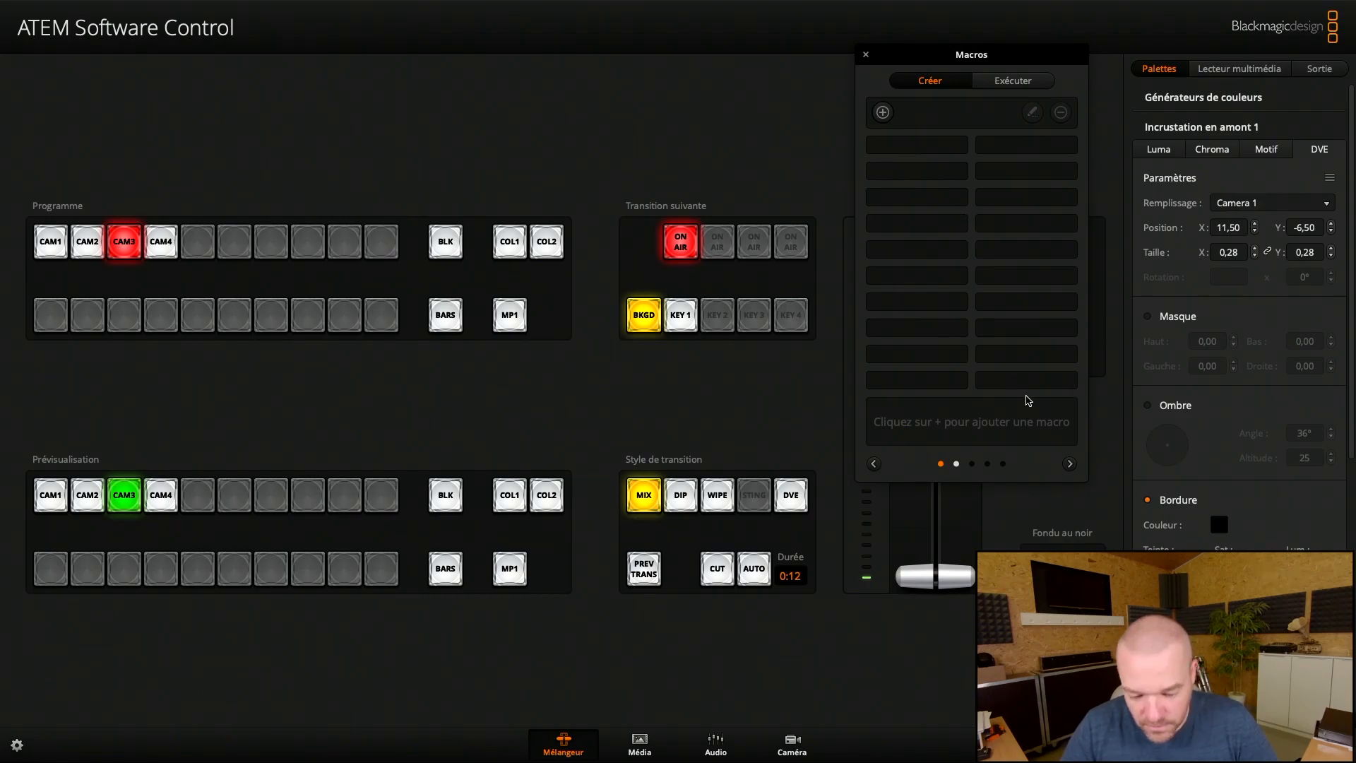
{"action": "left_click", "coordinate": [874, 463]}
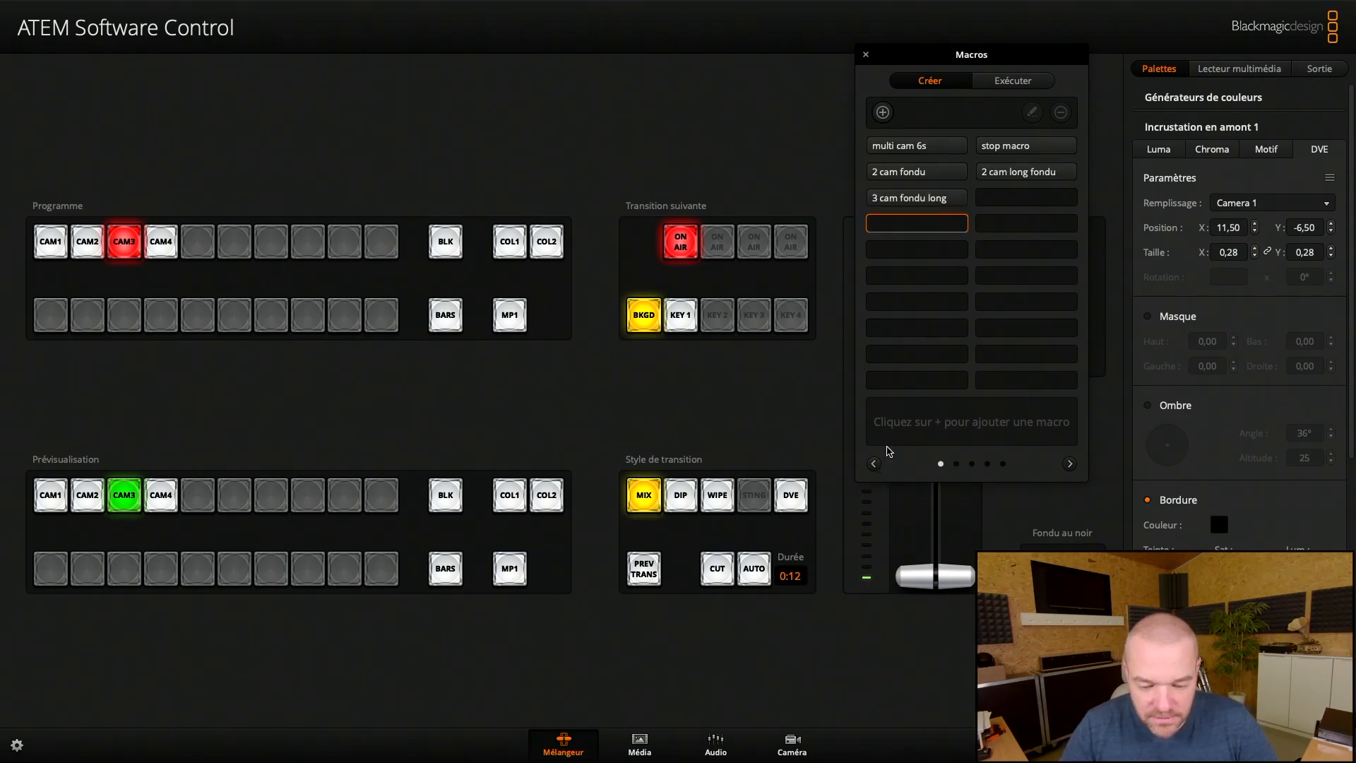
{"action": "left_click", "coordinate": [1071, 465]}
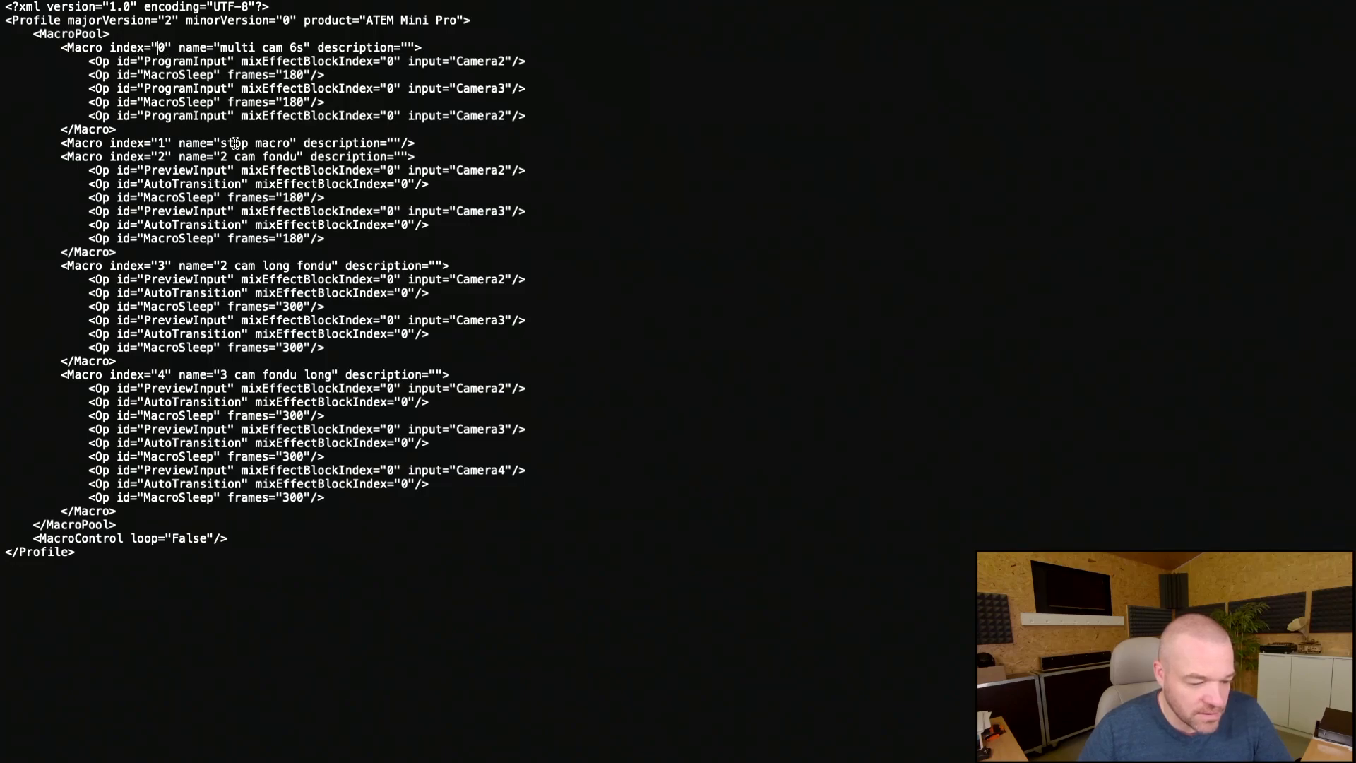
- In the XML file, set the five macro indexes to 20, 21, 22, 23 and 24 in order, and return to Finder
{"action": "left_click", "coordinate": [163, 47]}
{"action": "type", "text": "2"}
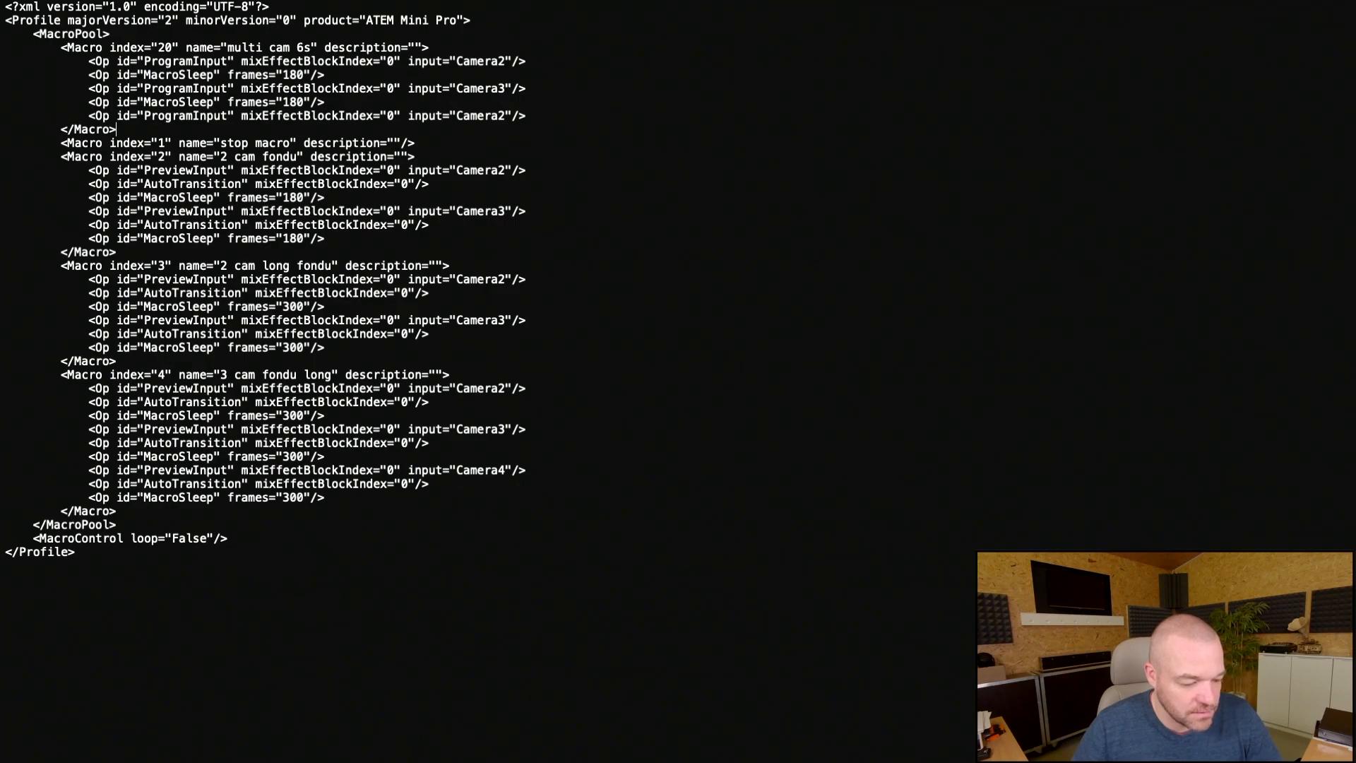
{"action": "left_click", "coordinate": [165, 142]}
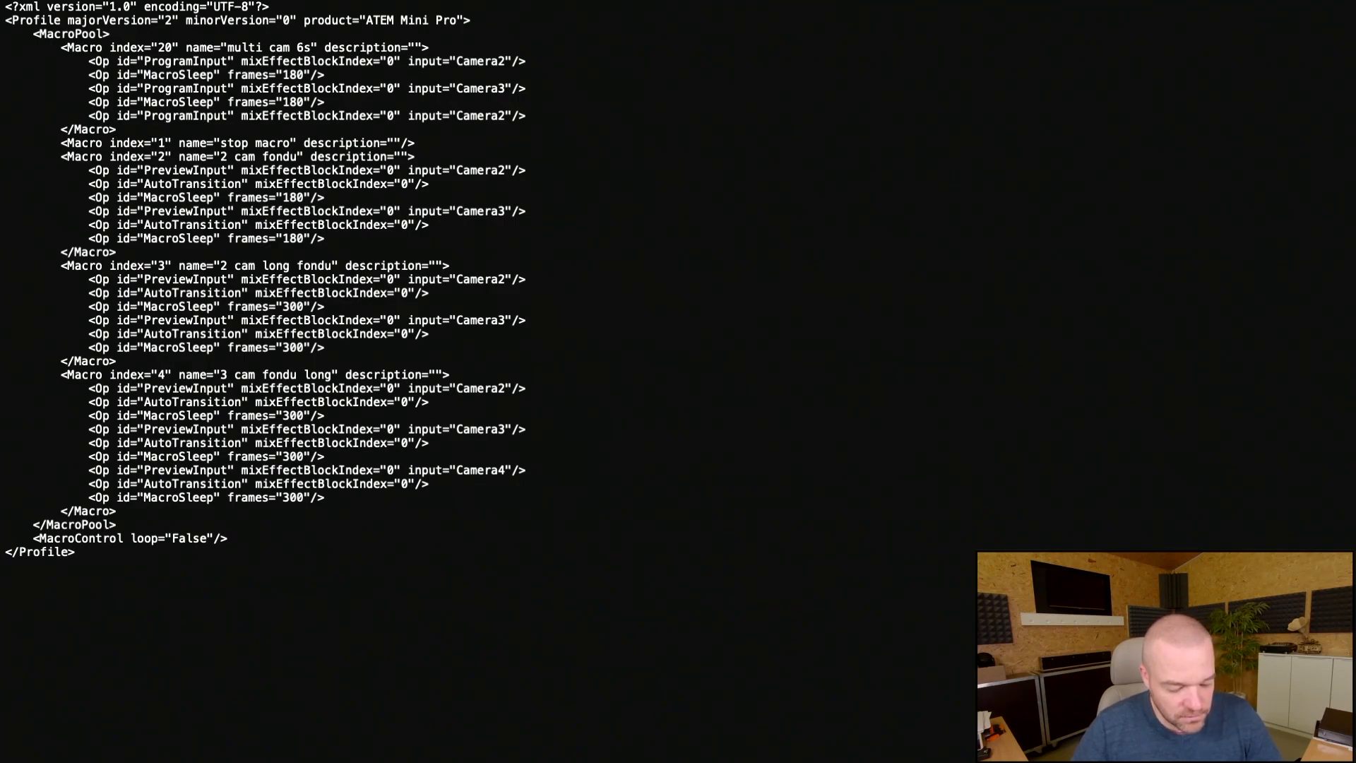
{"action": "type", "text": "2"}
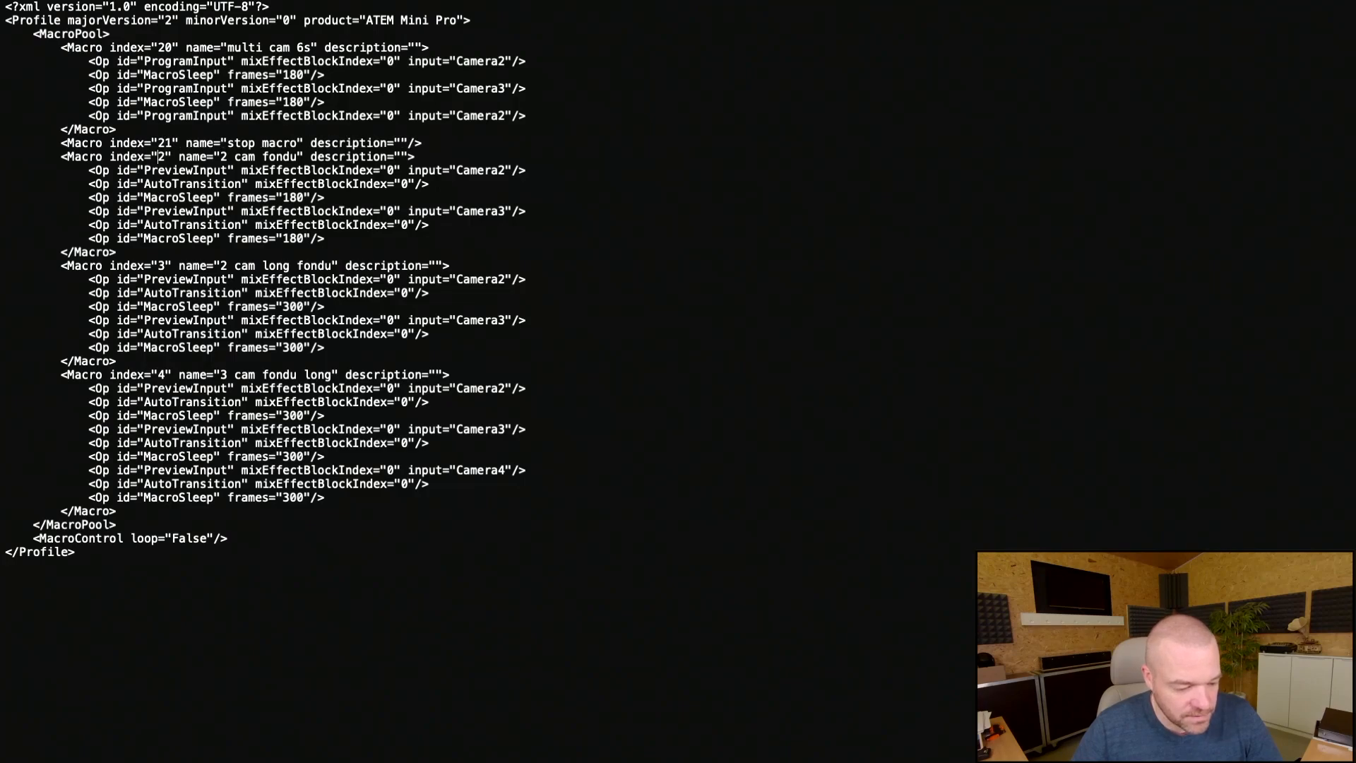
{"action": "left_click", "coordinate": [165, 156]}
{"action": "type", "text": "2"}
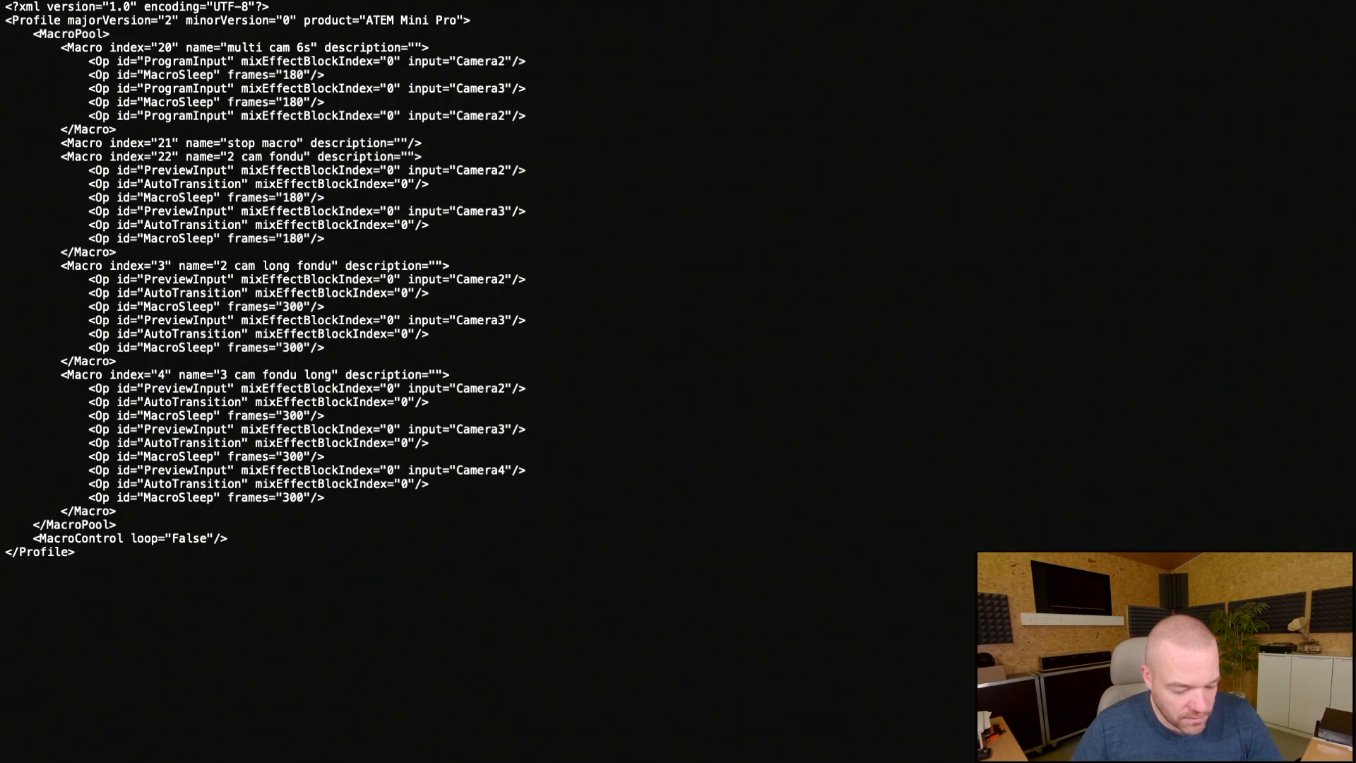
{"action": "type", "text": "2"}
{"action": "left_click", "coordinate": [160, 376]}
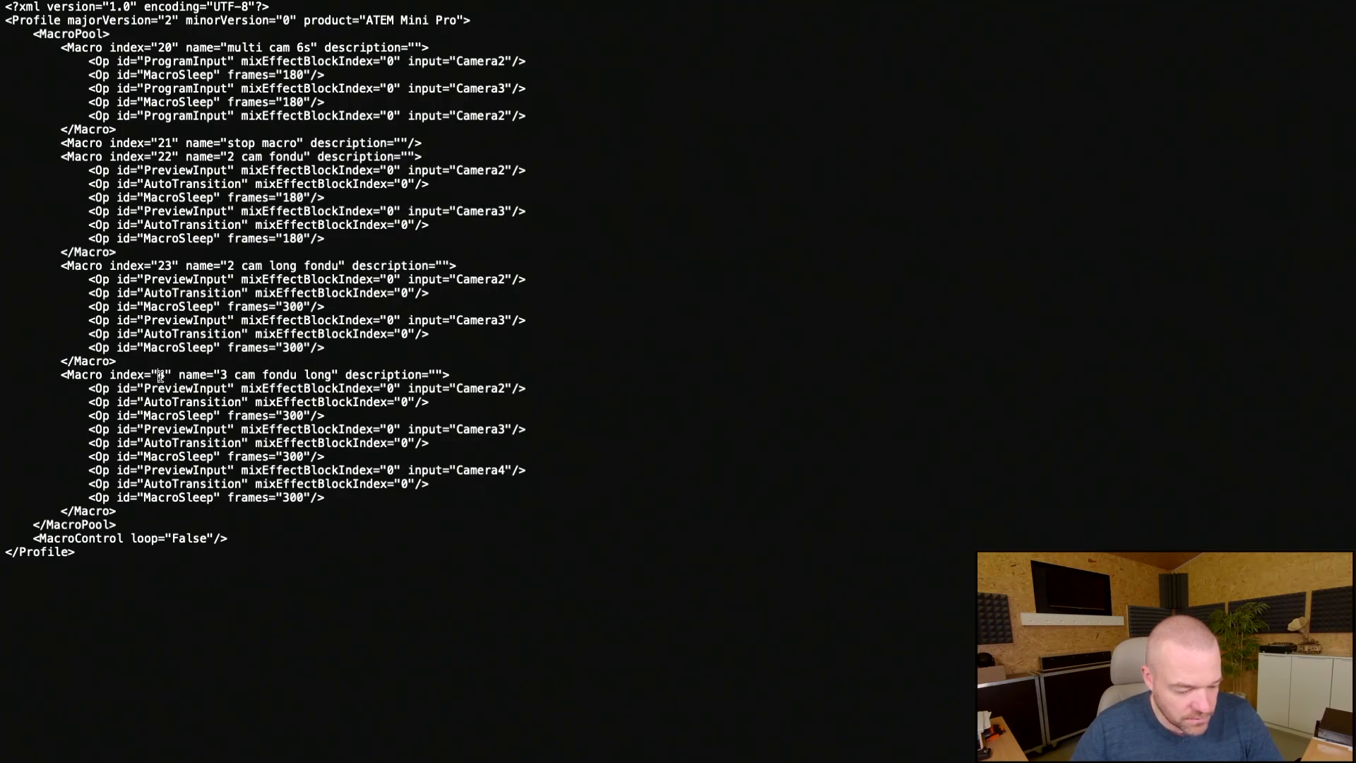
{"action": "type", "text": "2"}
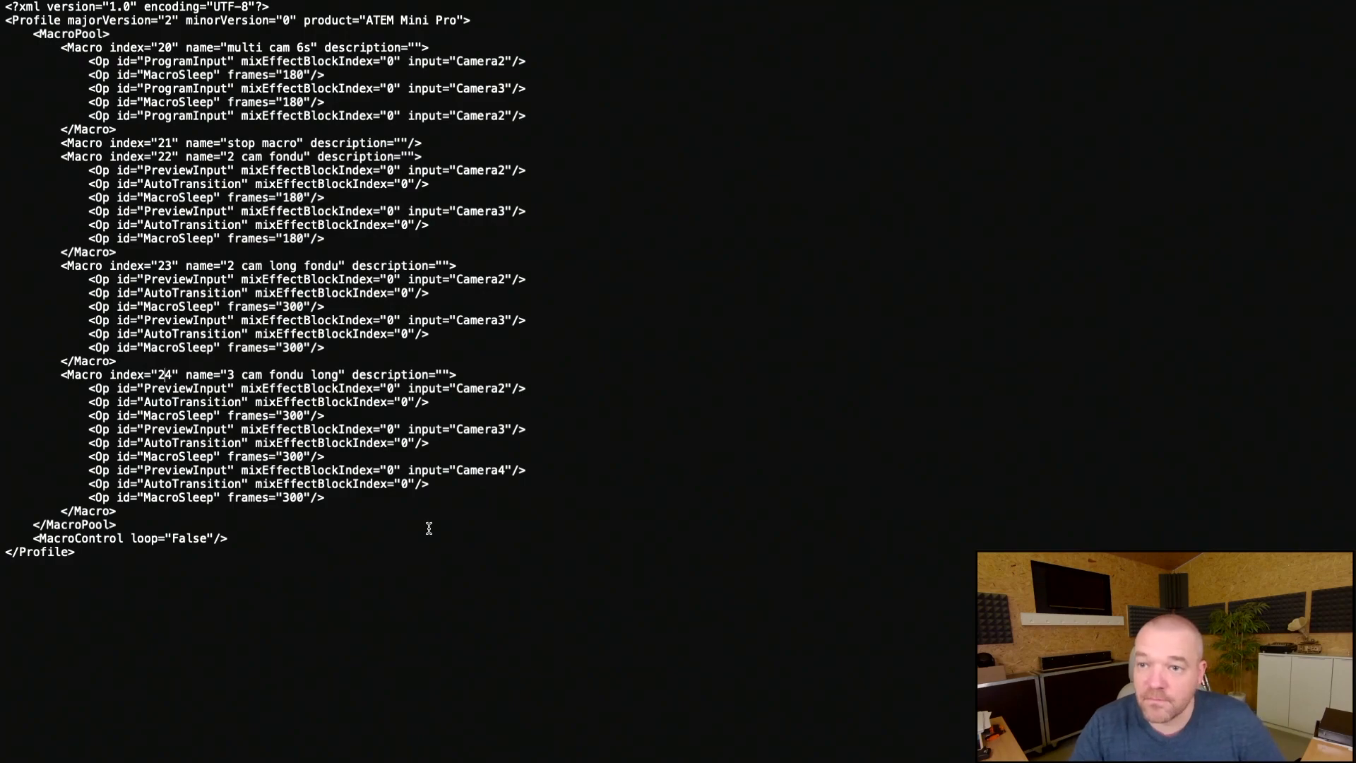
{"action": "key", "text": "space"}
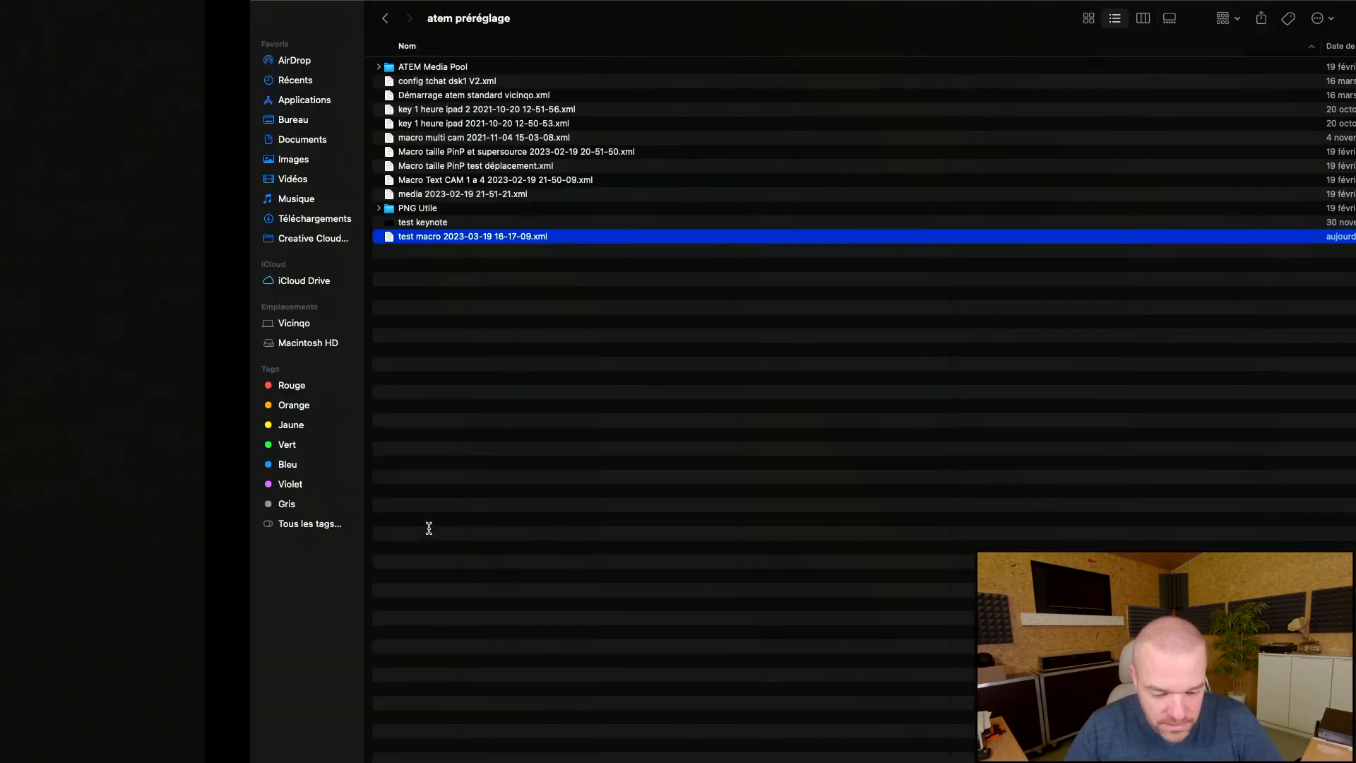
{"action": "left_click", "coordinate": [303, 301]}
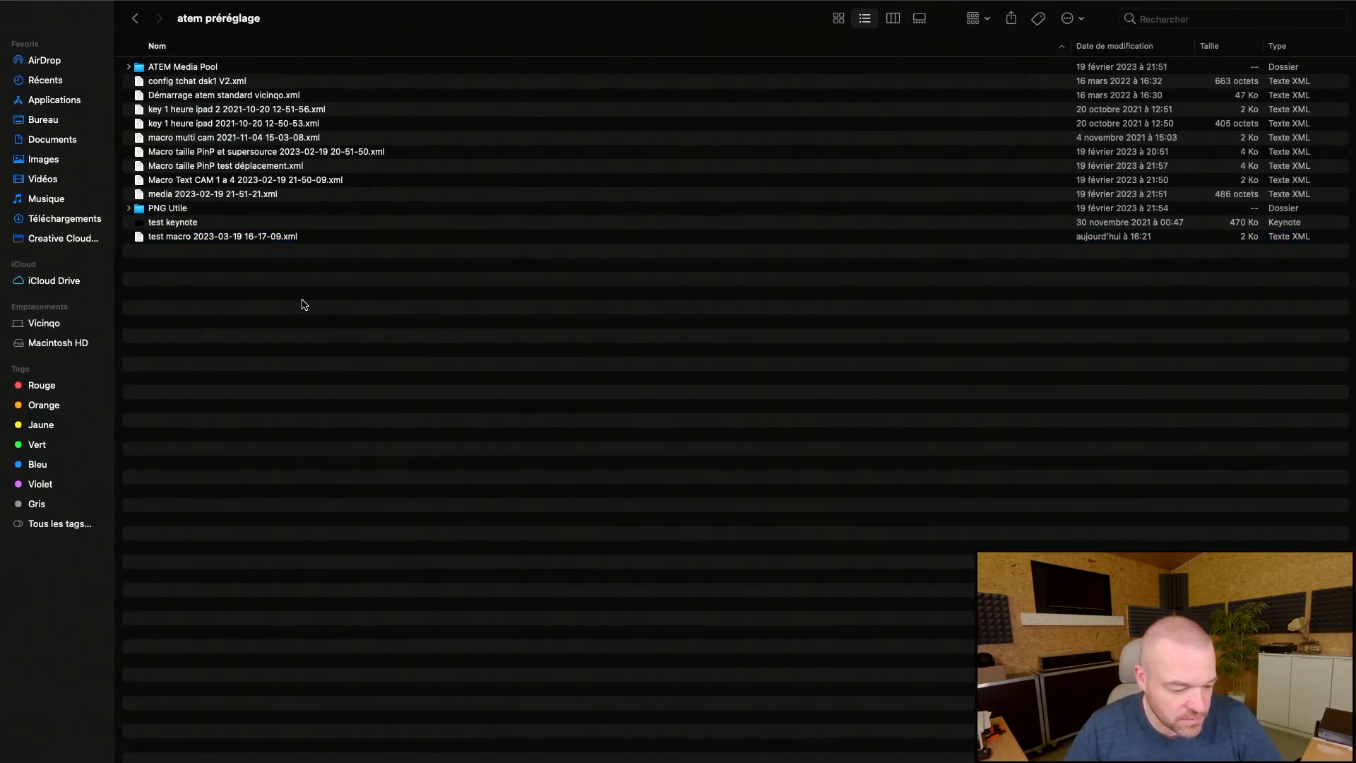
{"action": "left_click", "coordinate": [251, 238]}
{"action": "key", "text": "space"}
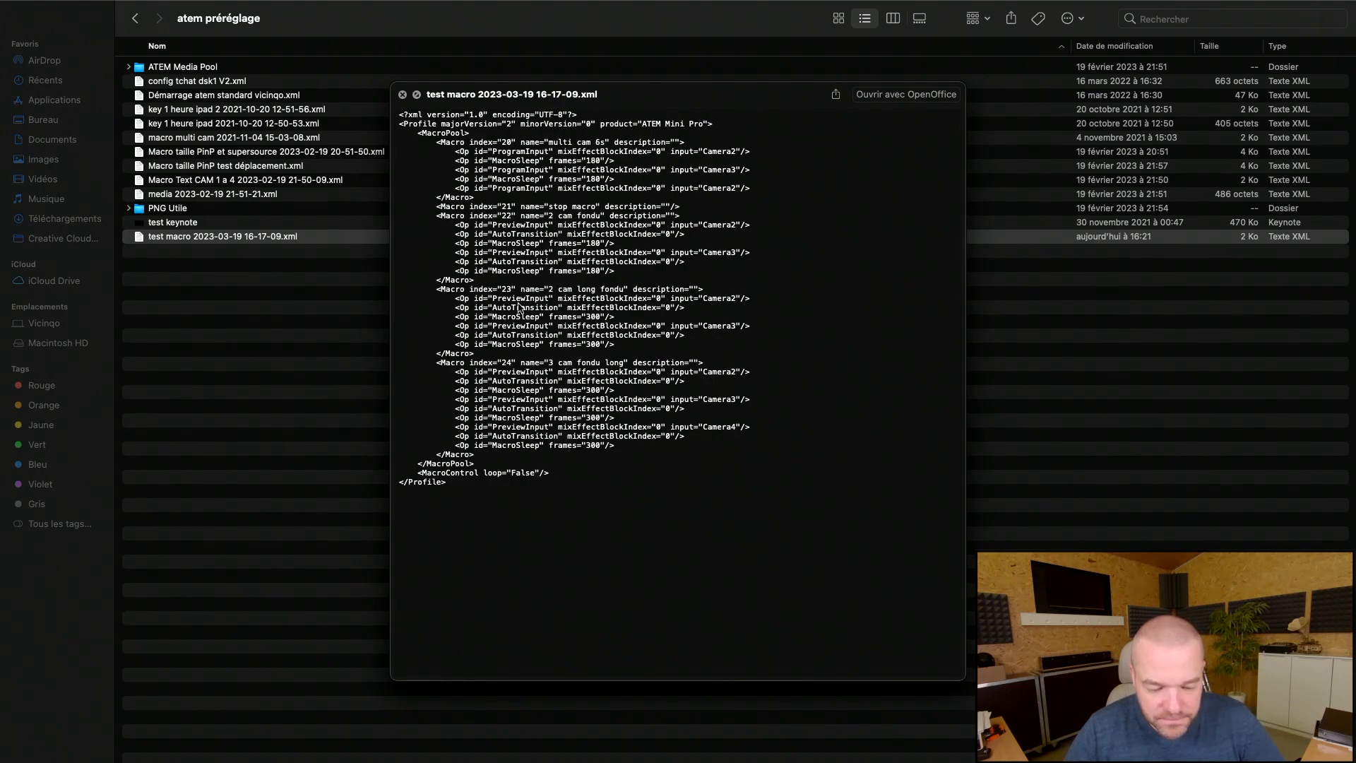
{"action": "key", "text": "space"}
- Switch to ATEM Software Control and compare the first and second pages of macro slots, ending on the second page
{"action": "key", "text": "super+Tab"}
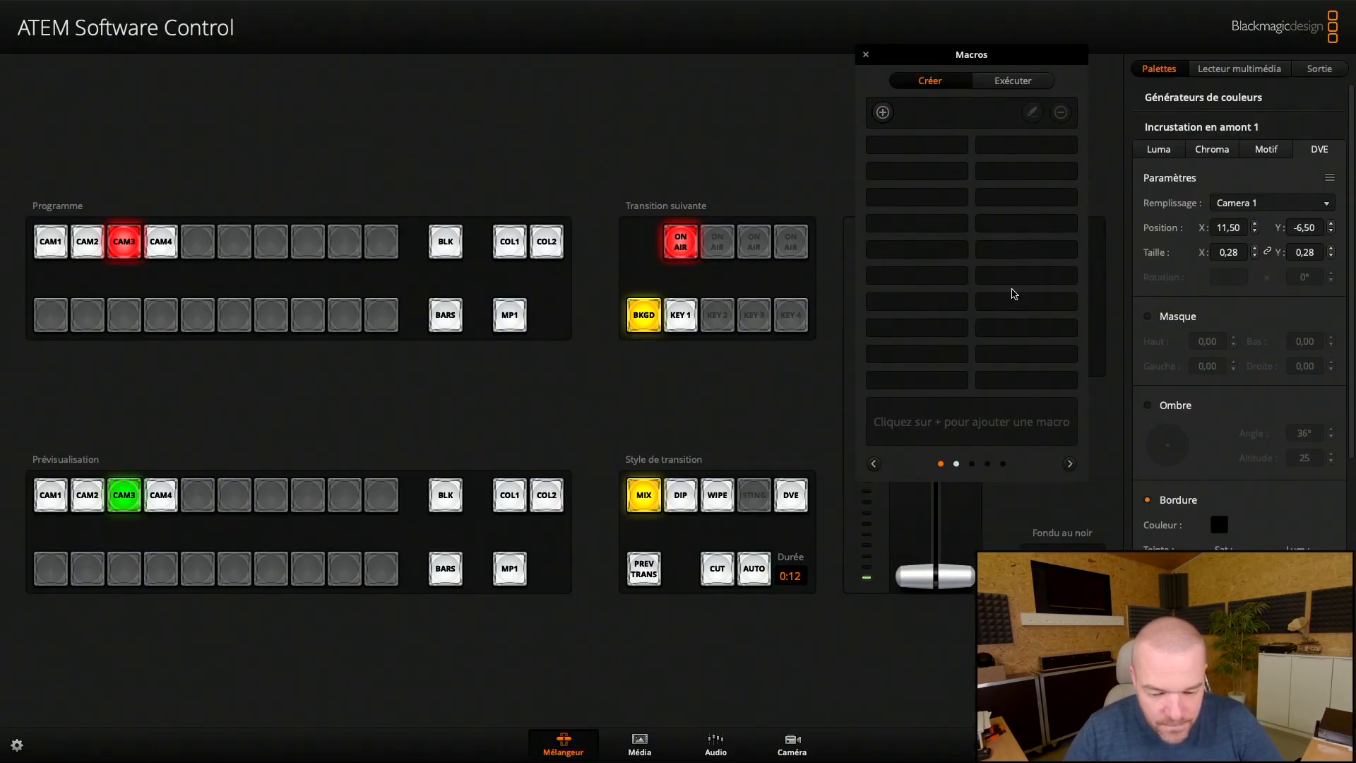
{"action": "left_click", "coordinate": [875, 465]}
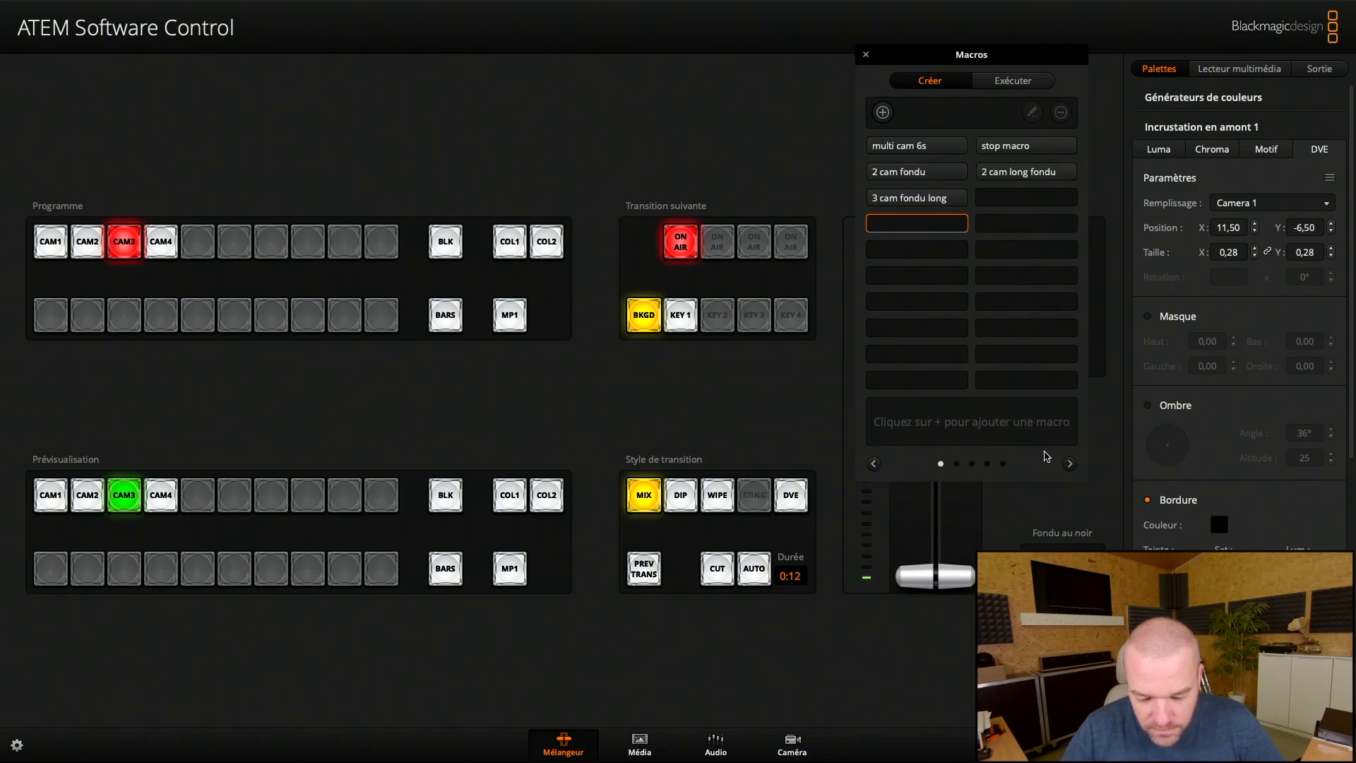
{"action": "left_click", "coordinate": [1069, 464]}
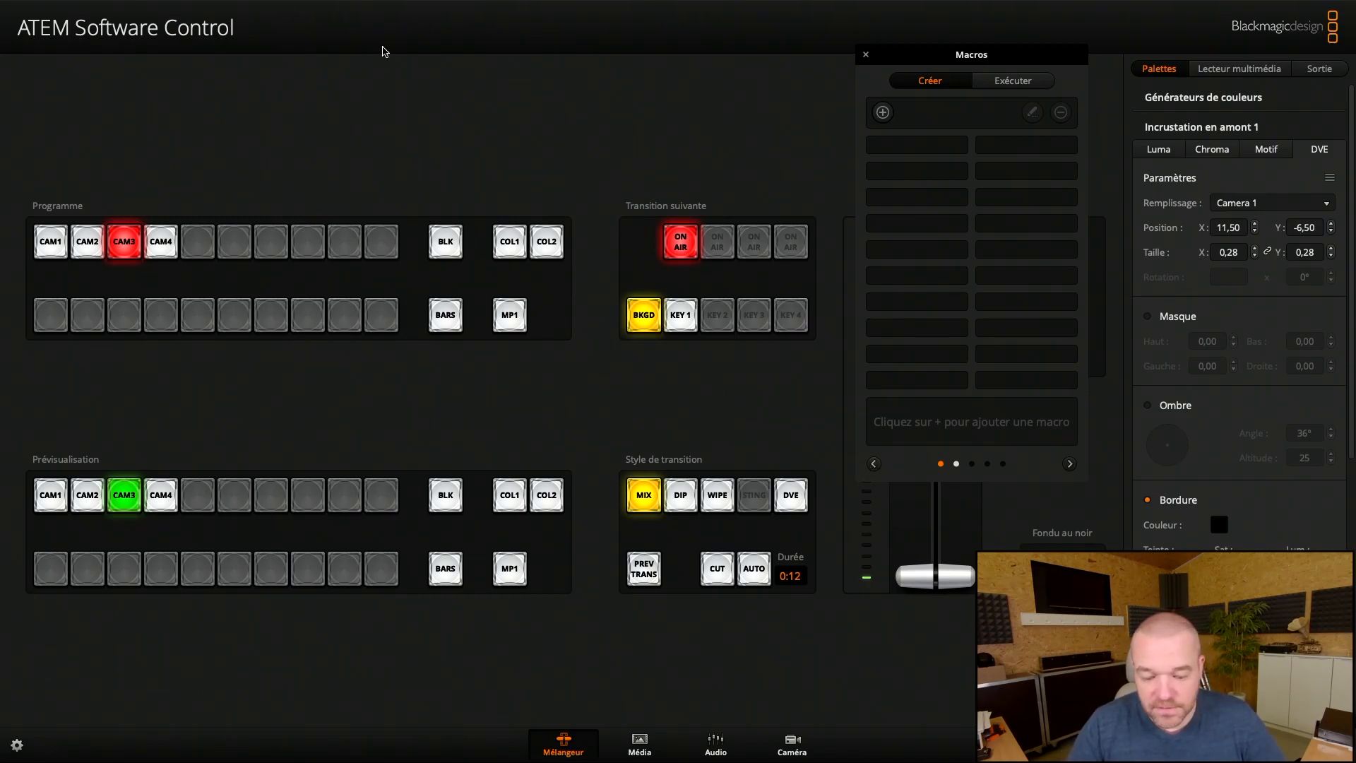
{"action": "left_click", "coordinate": [874, 463]}
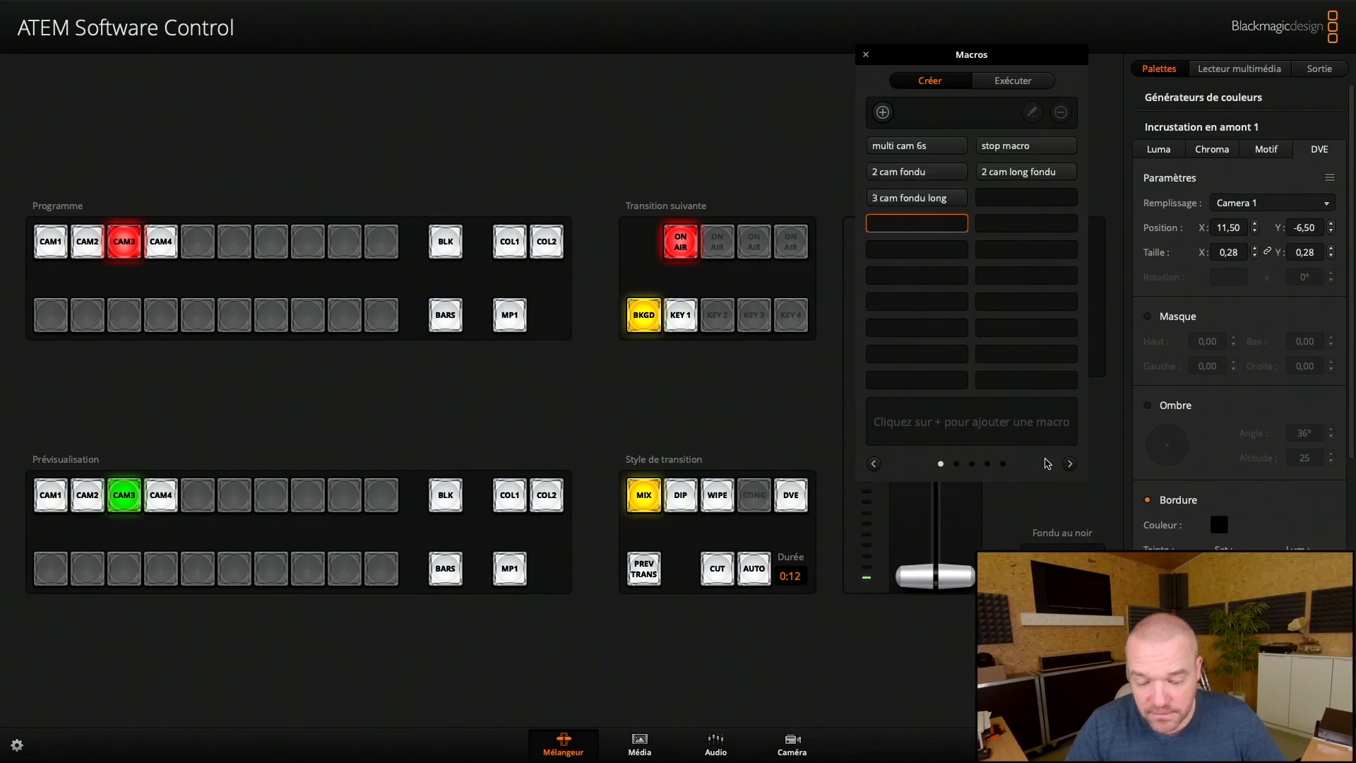
{"action": "left_click", "coordinate": [1070, 464]}
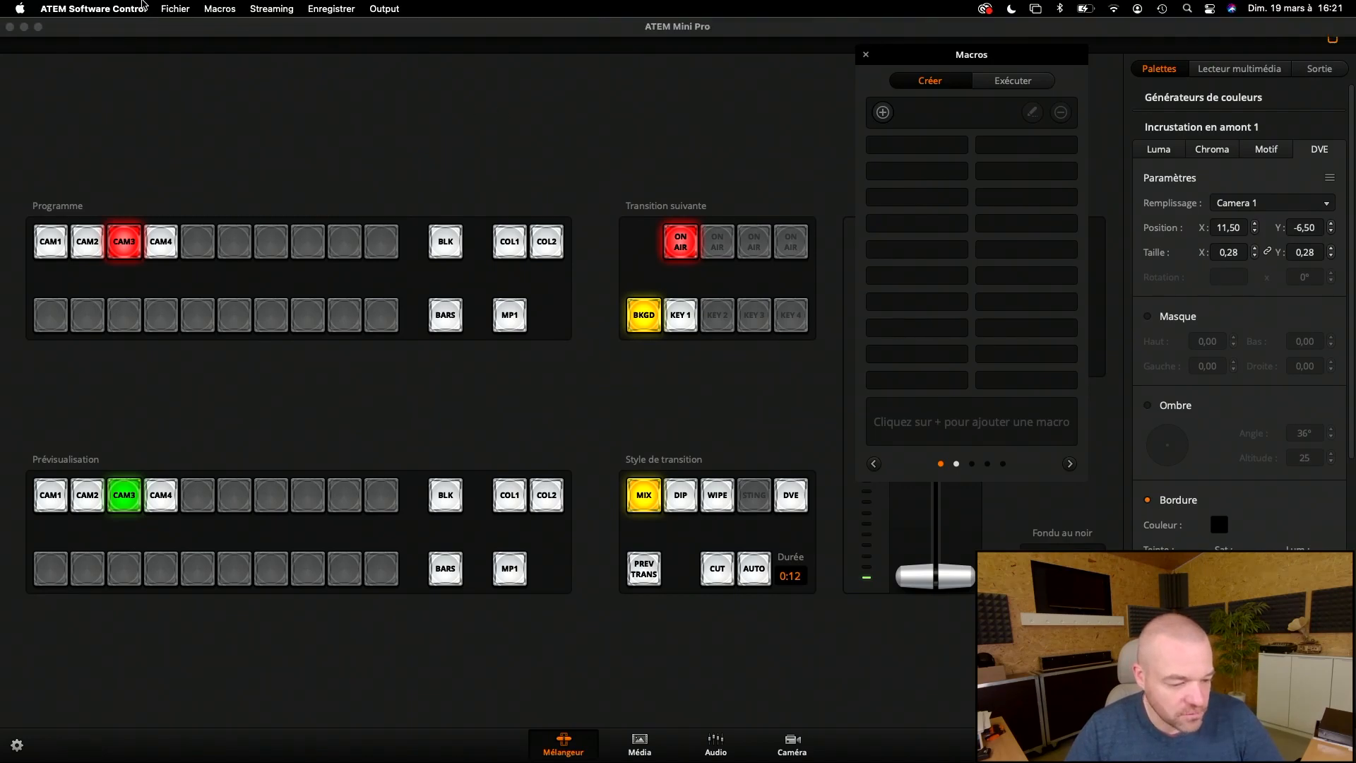
{"action": "left_click", "coordinate": [174, 8]}
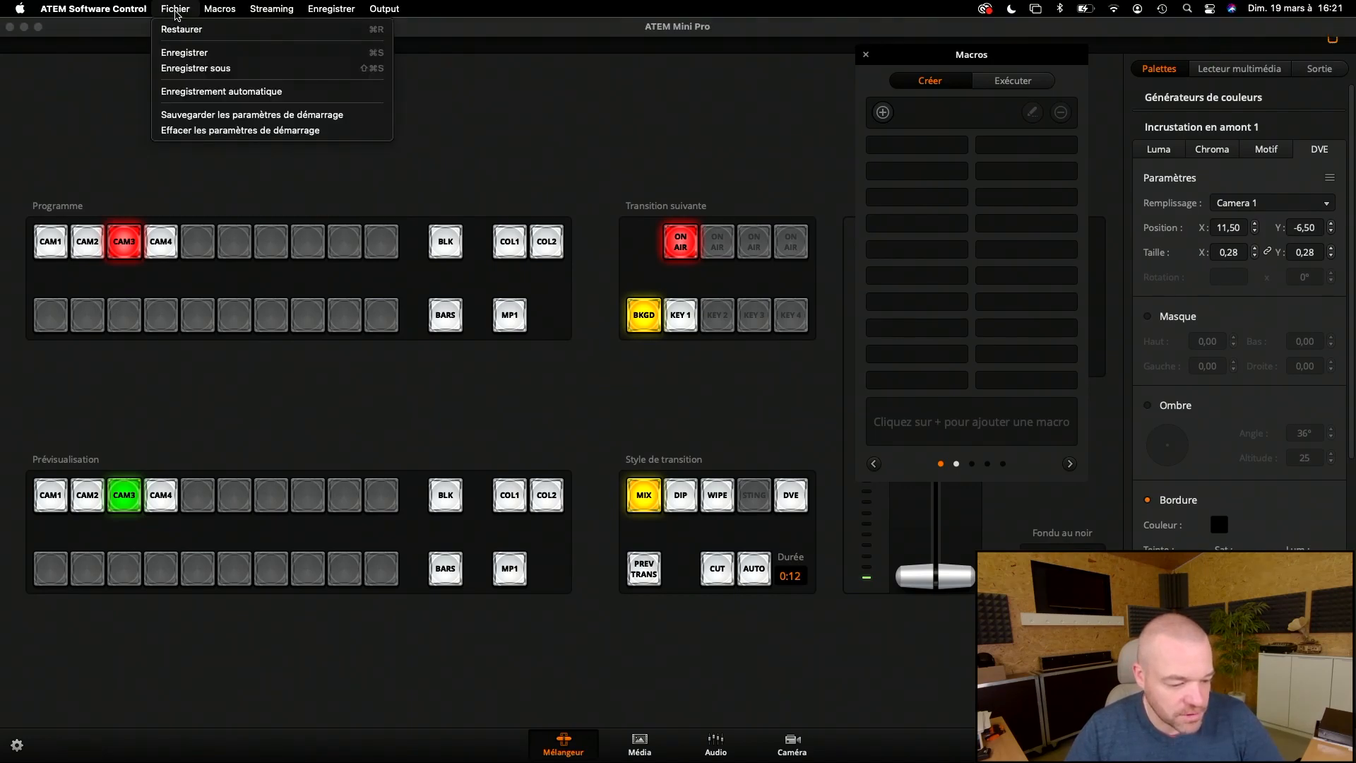
{"action": "left_click", "coordinate": [238, 30]}
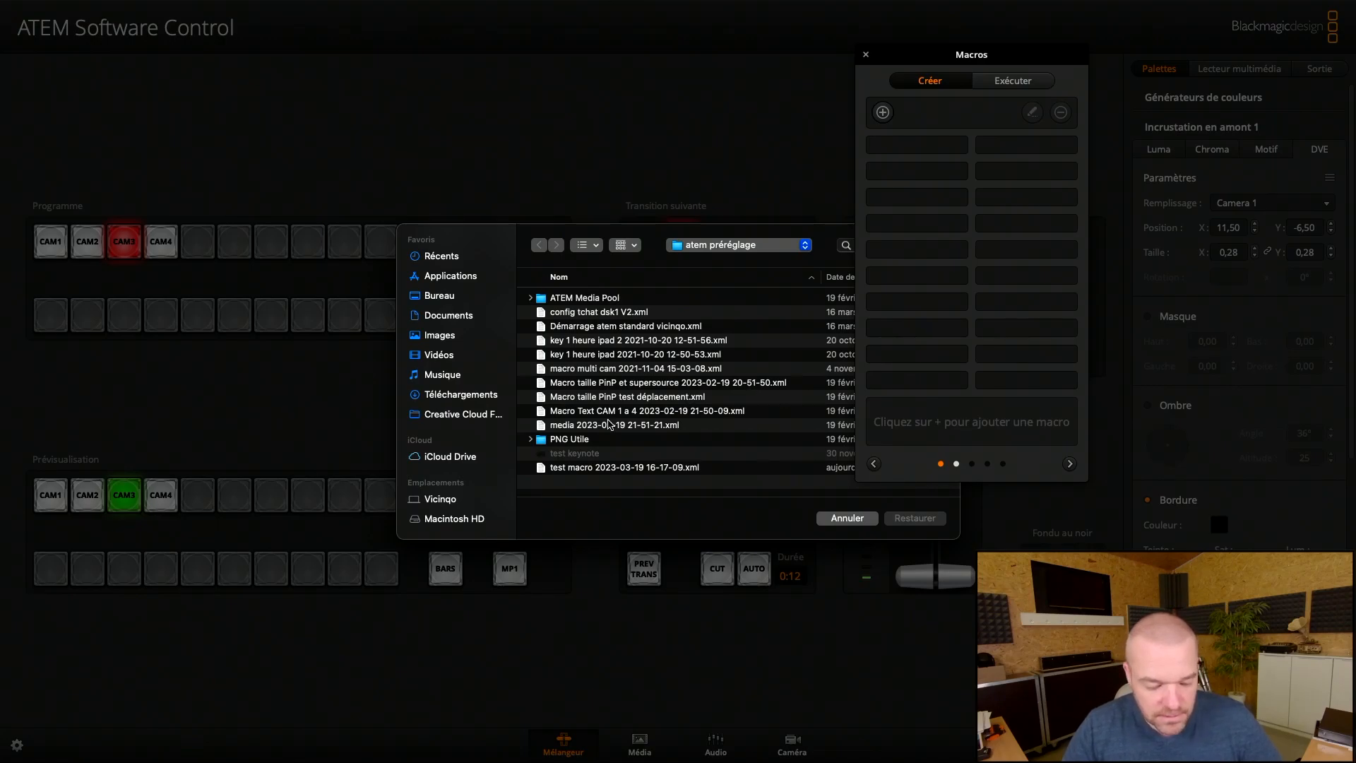
{"action": "left_click", "coordinate": [610, 467]}
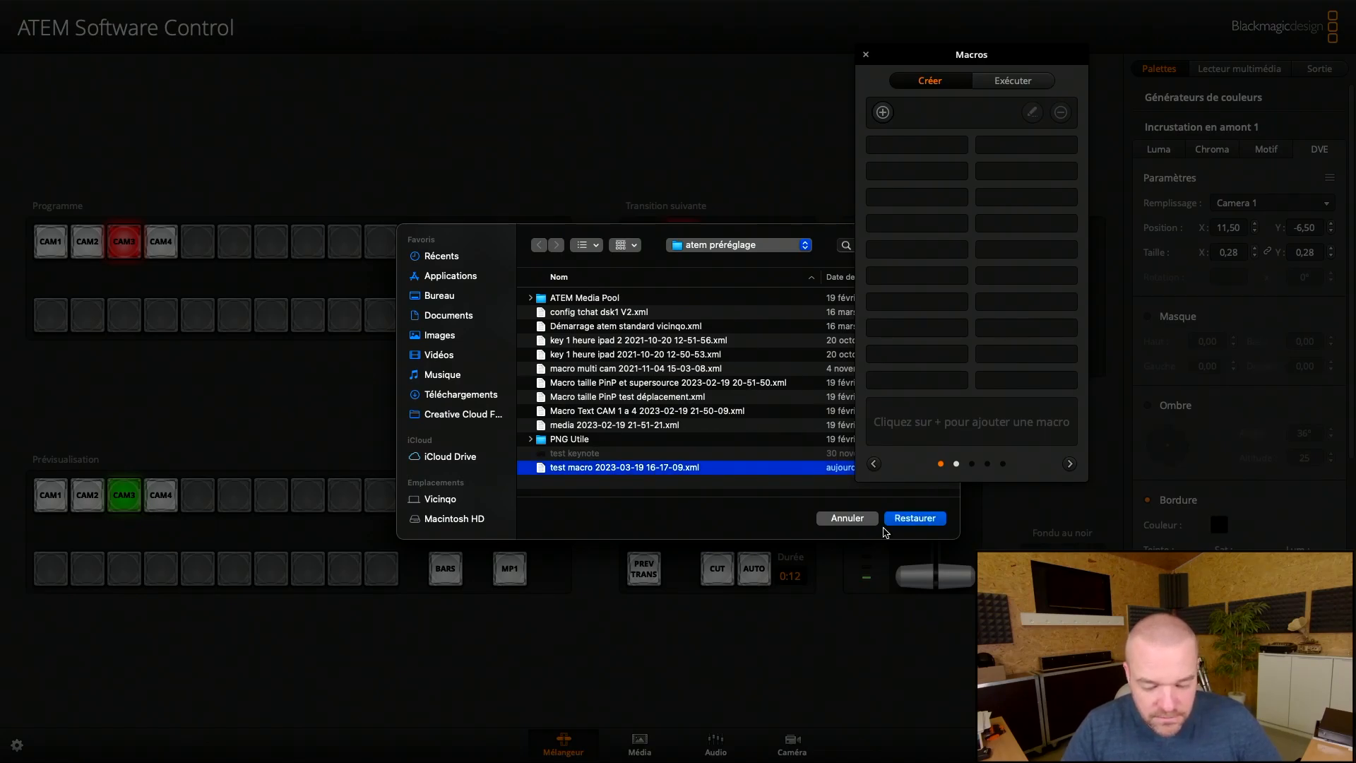
{"action": "left_click", "coordinate": [907, 520]}
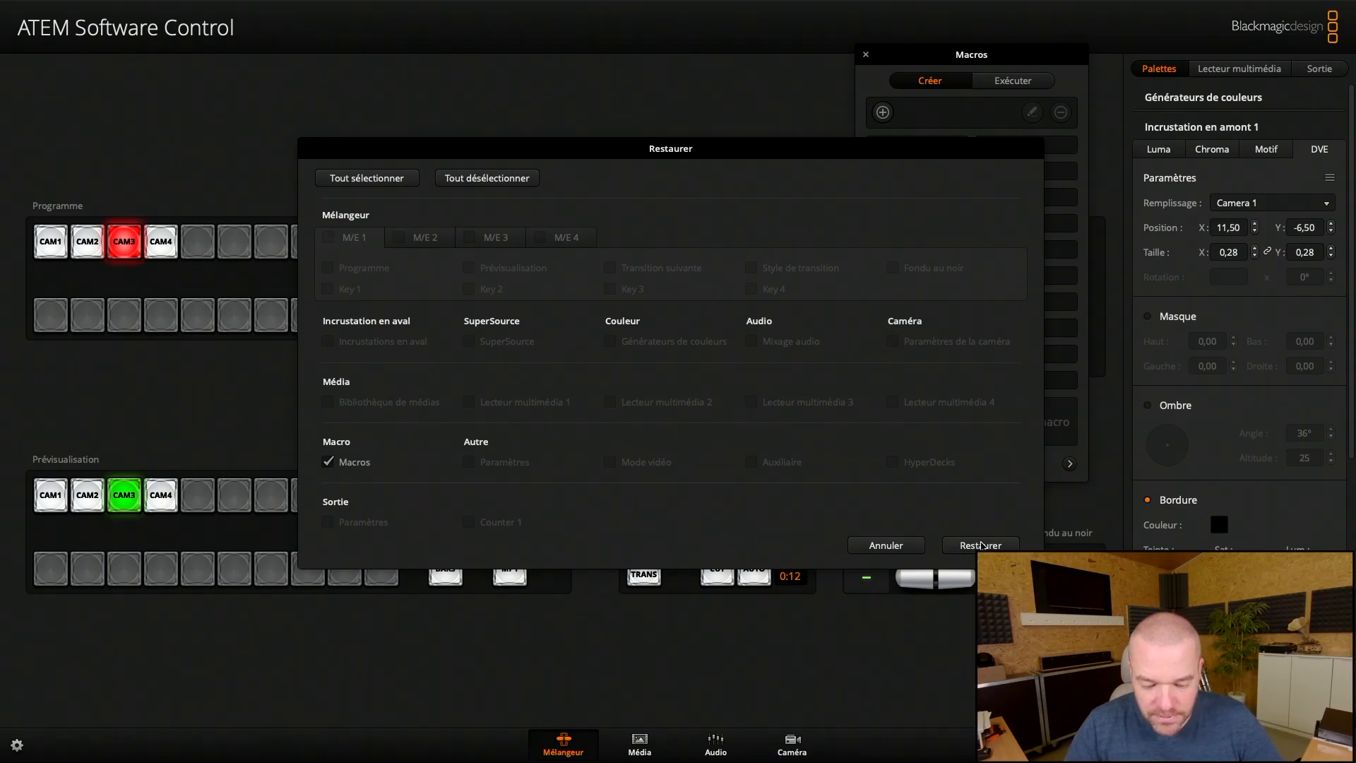
{"action": "left_click", "coordinate": [981, 546]}
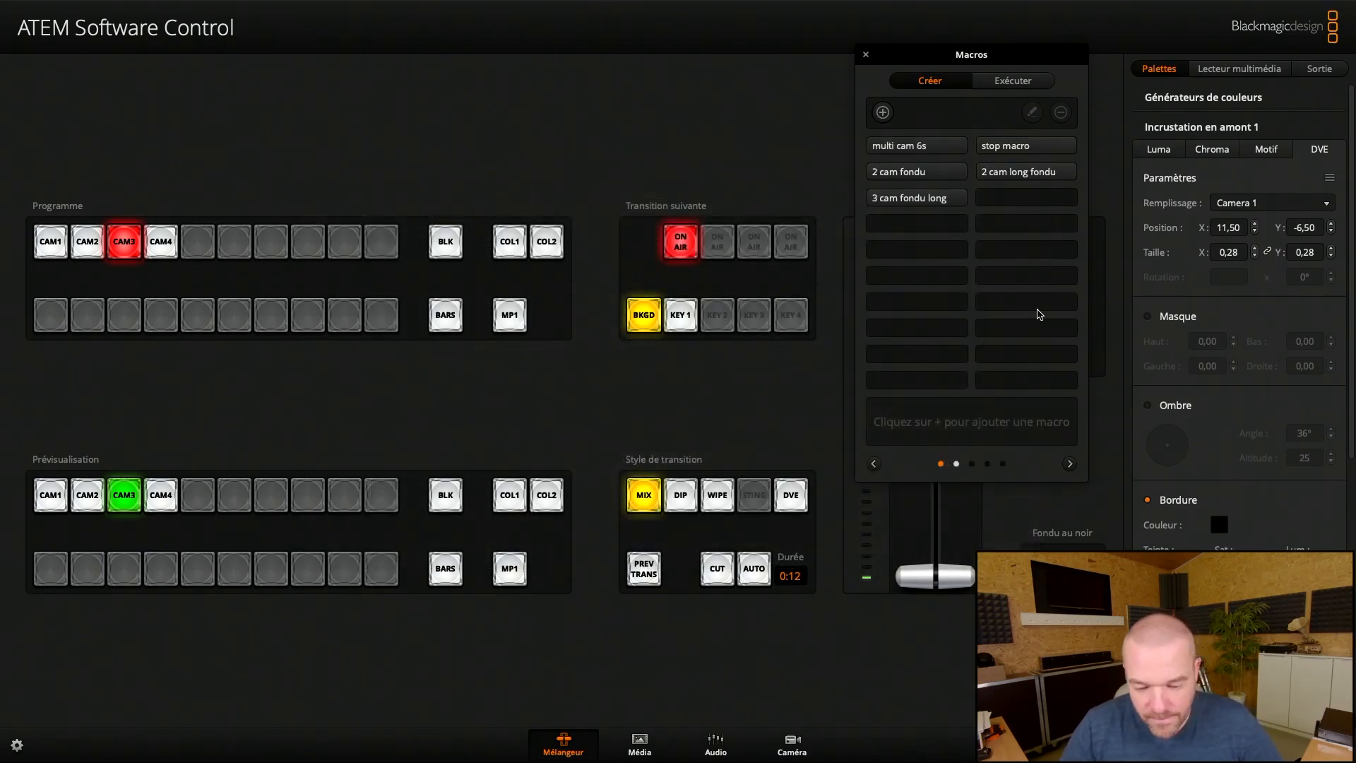
{"action": "left_click", "coordinate": [877, 466]}
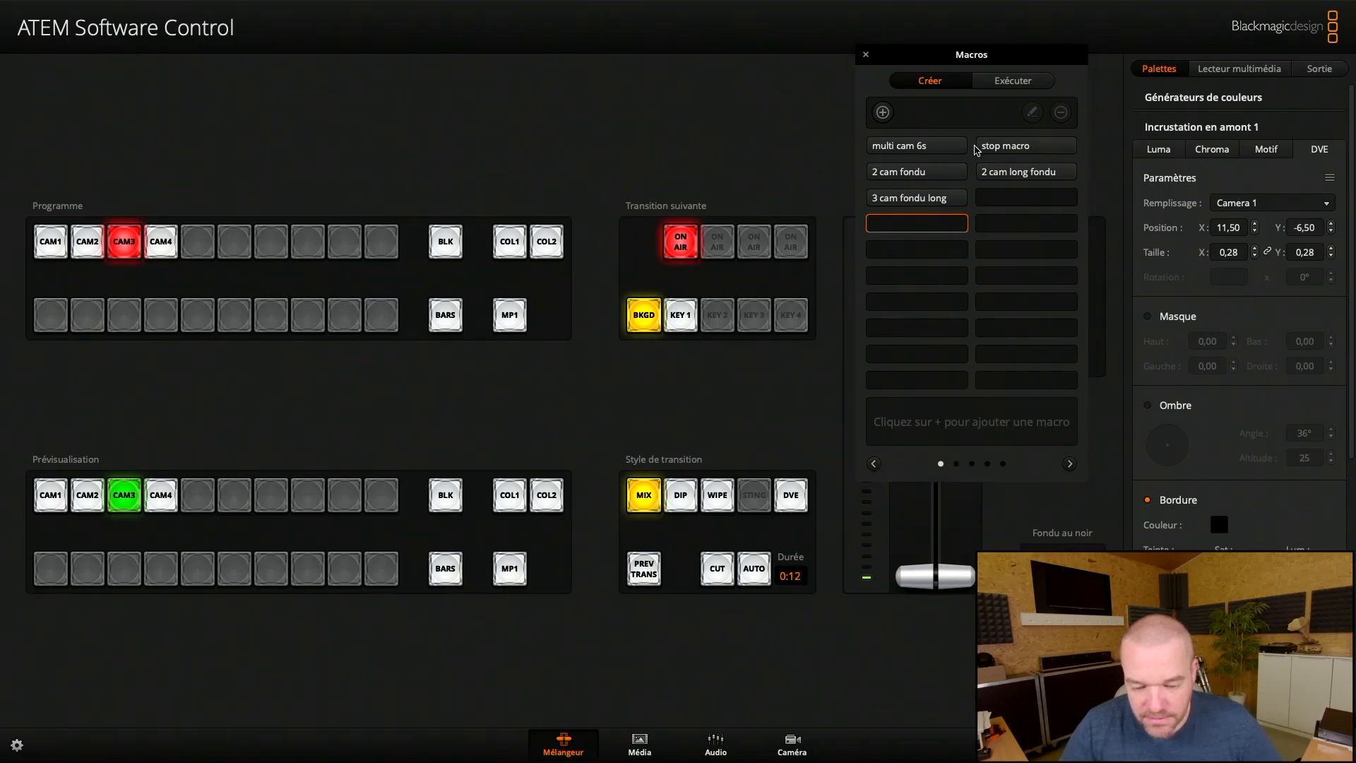
{"action": "left_click", "coordinate": [1069, 464]}
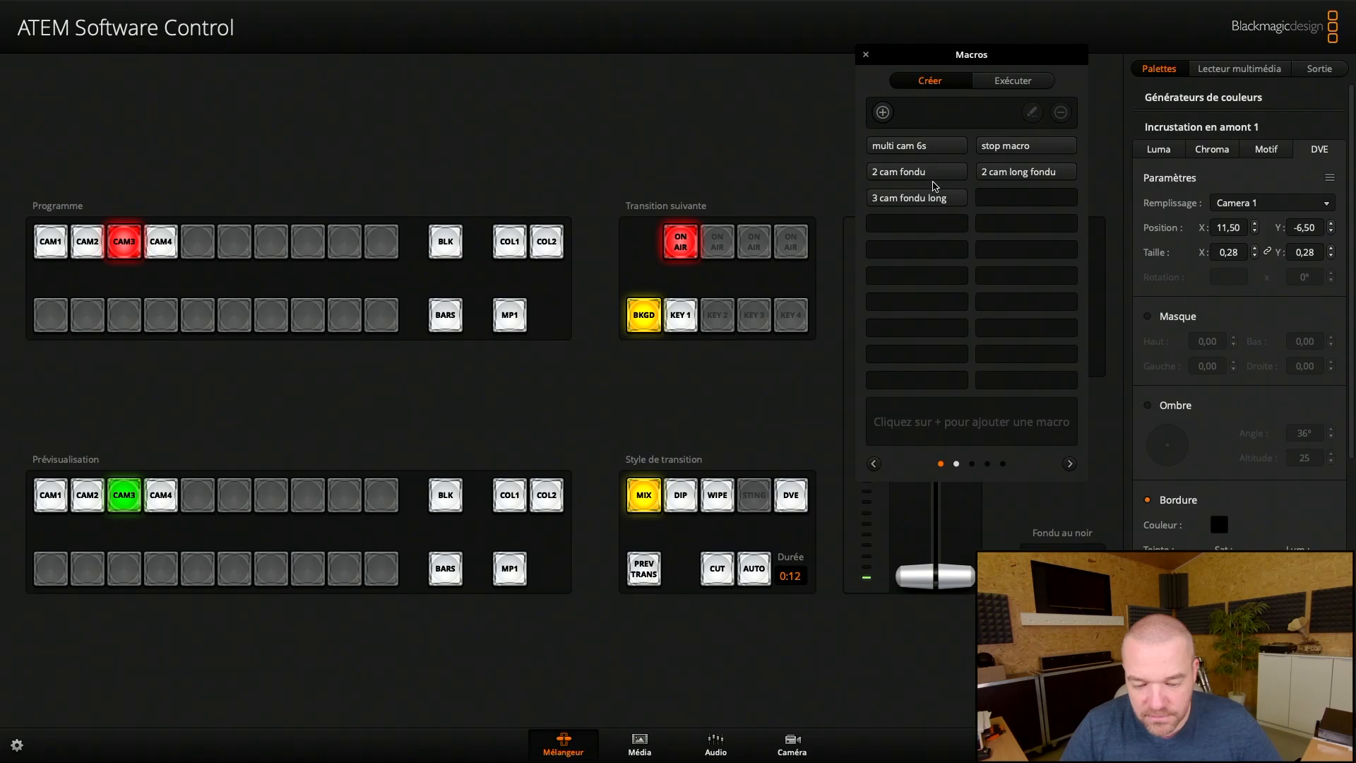